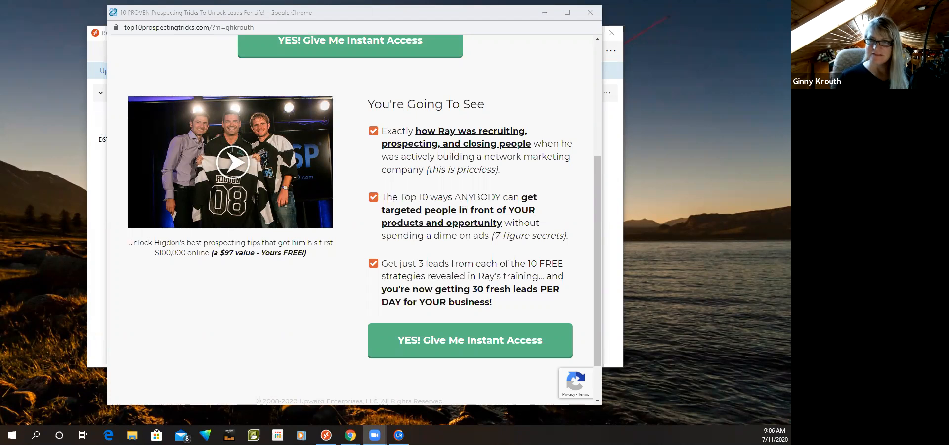
Step: Switch to the Canva home page in the browser and create a new Facebook Post design
key(alt+Tab)
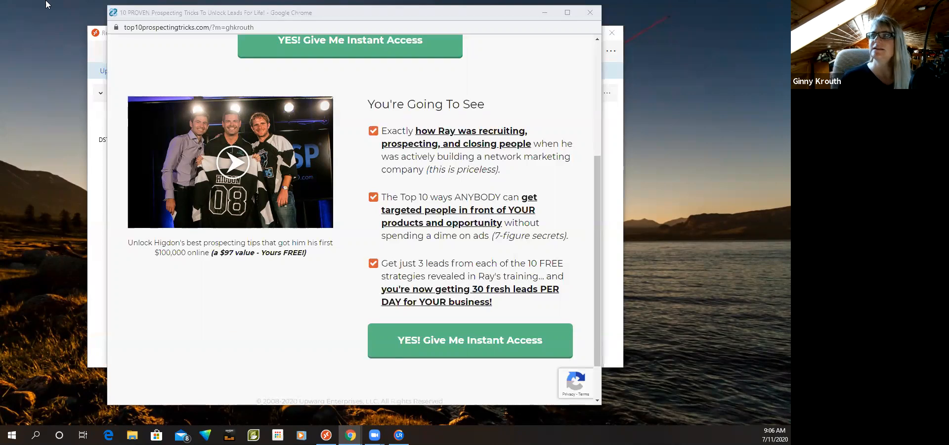
drag(45, 1, 194, 1)
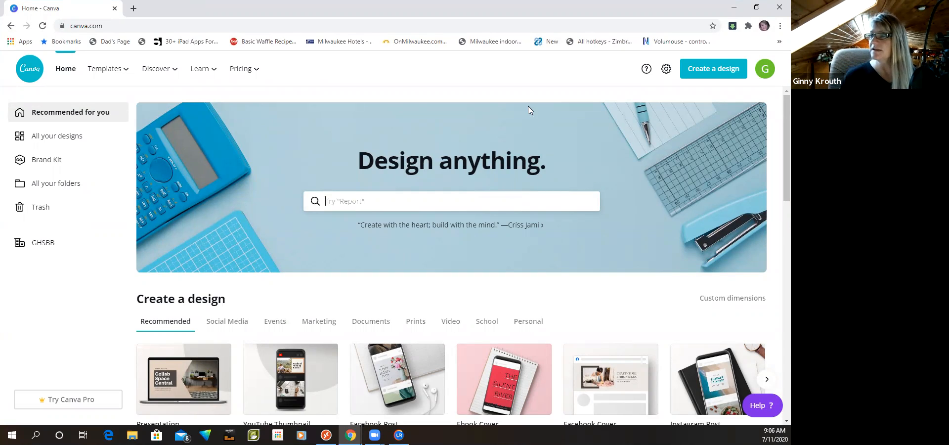
click(703, 72)
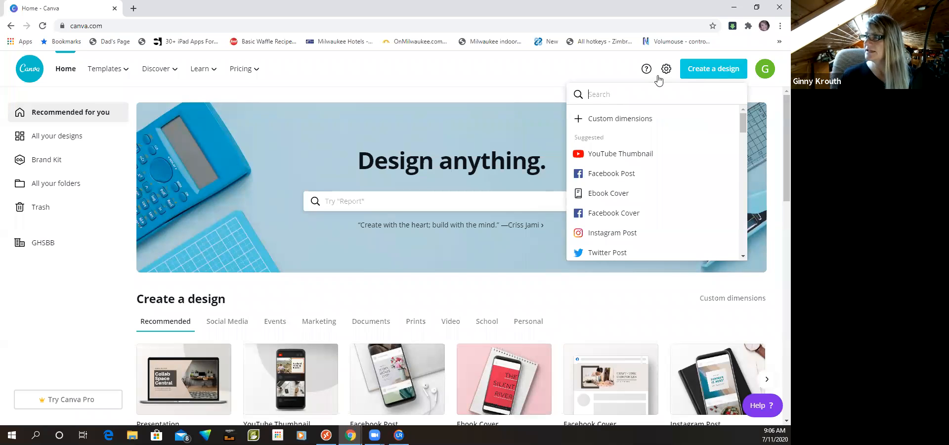
click(598, 175)
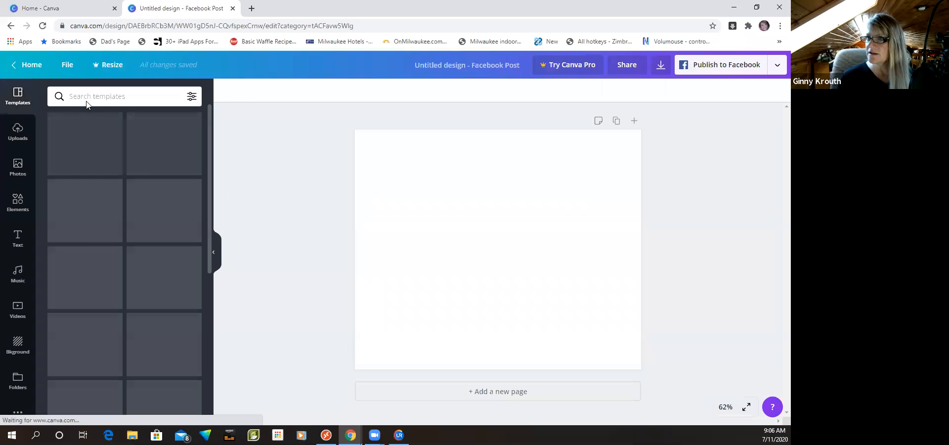
Step: Add the uploaded blue-hoodie photo to the page, enlarge it to nearly full page height and align it with the page's right edge
click(18, 133)
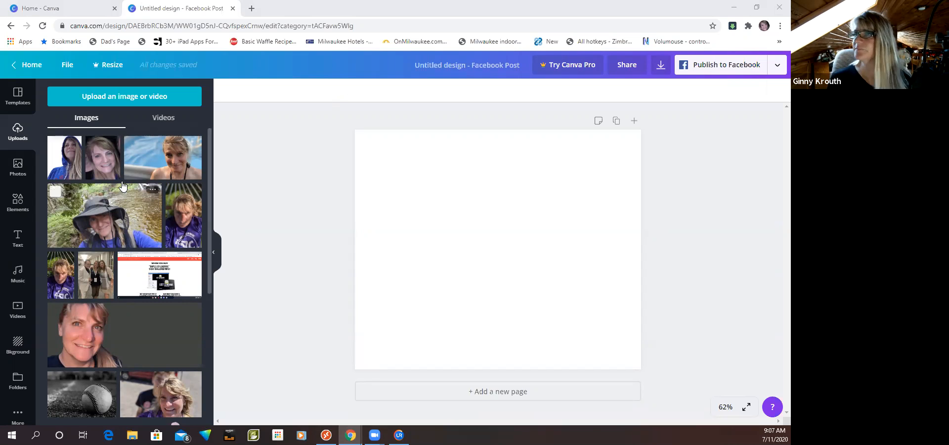
click(63, 162)
click(63, 161)
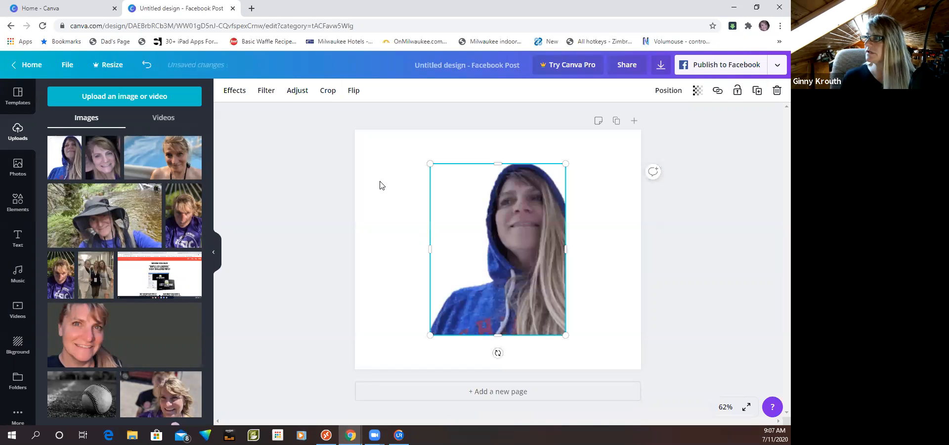
drag(430, 164, 349, 137)
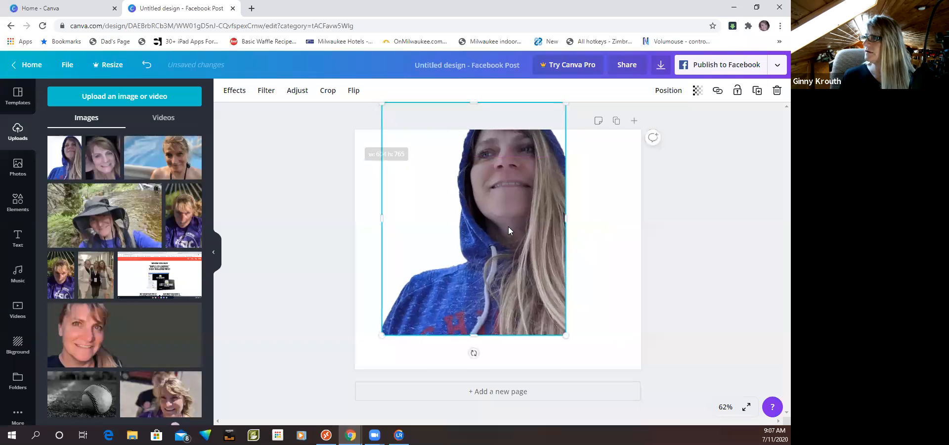
drag(531, 226, 585, 258)
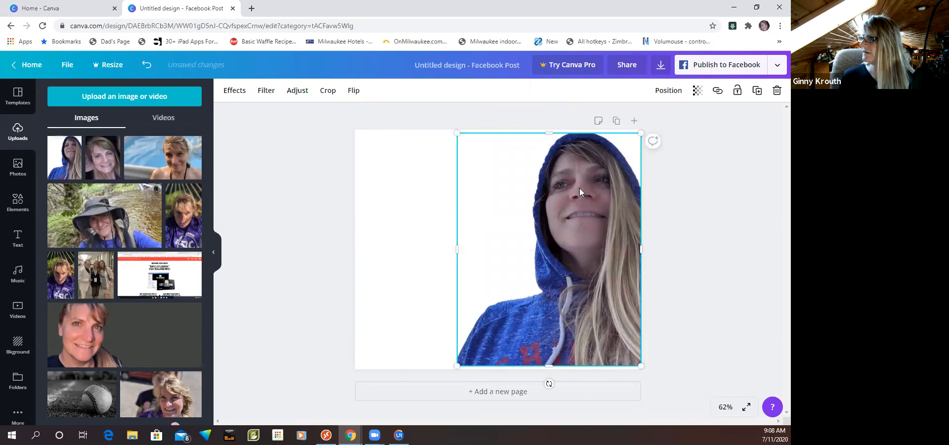
click(419, 219)
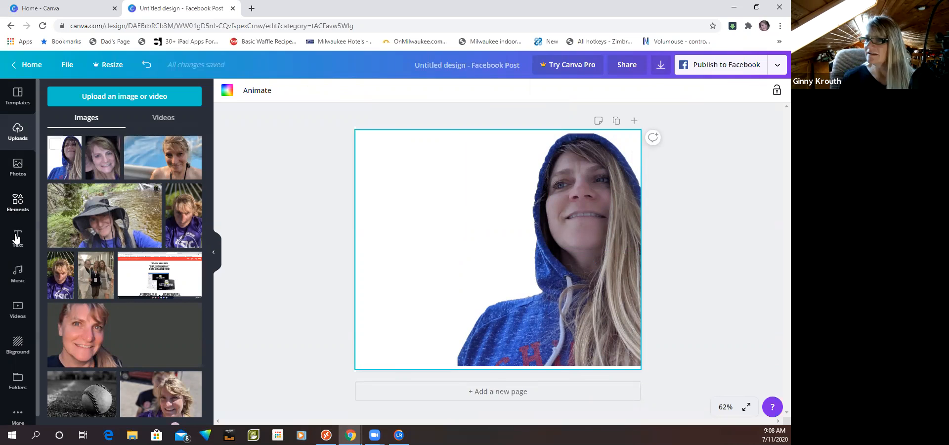
Step: Add a heading in the page's empty upper-left area and replace its placeholder text with "10" and "Strategies" on separate lines
click(78, 142)
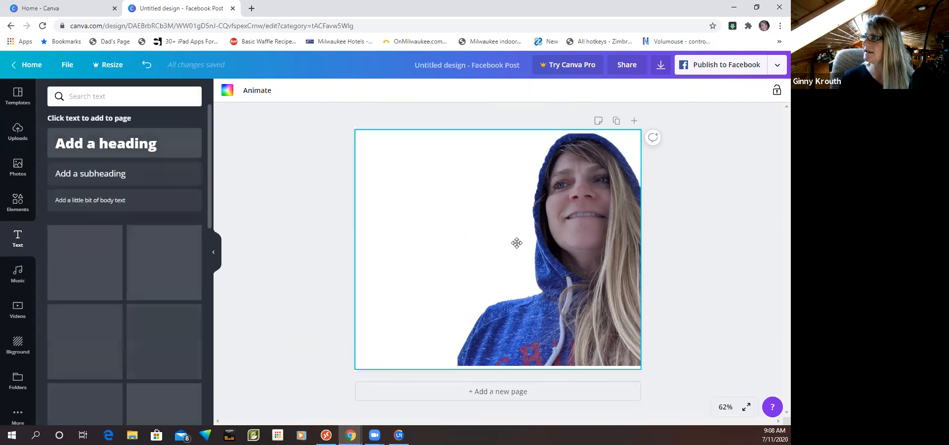
drag(509, 233, 455, 163)
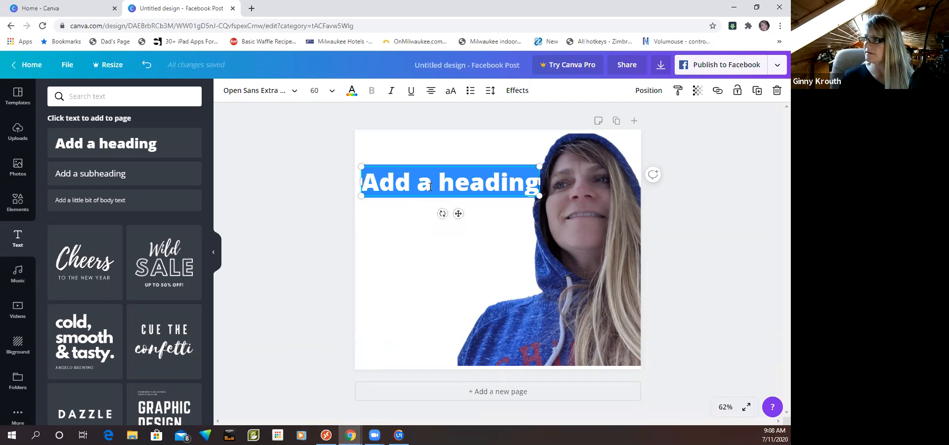
key(BackSpace)
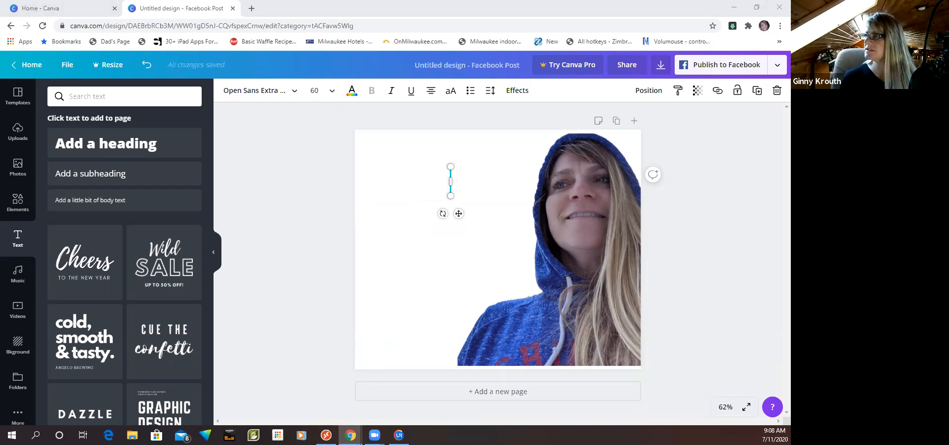
drag(449, 182, 398, 178)
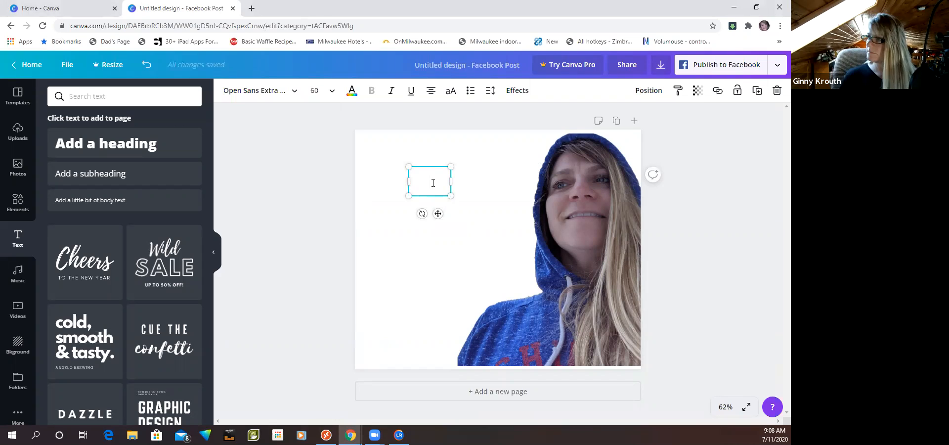
text(10)
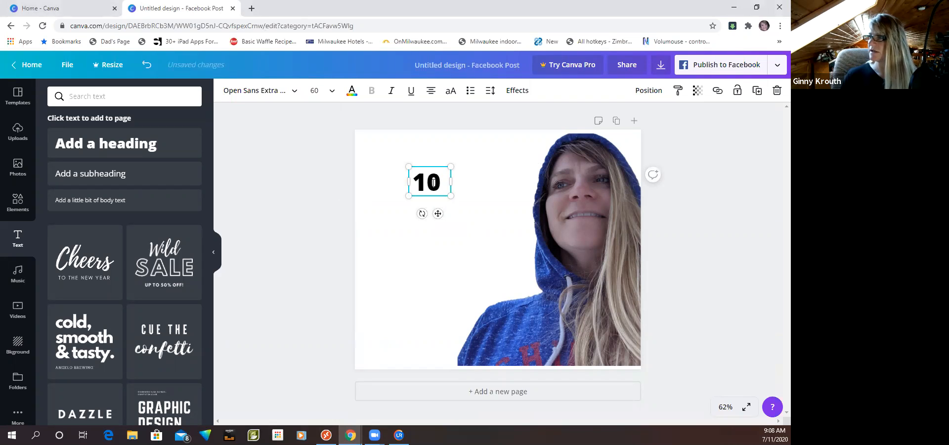
key(Return)
text(Str)
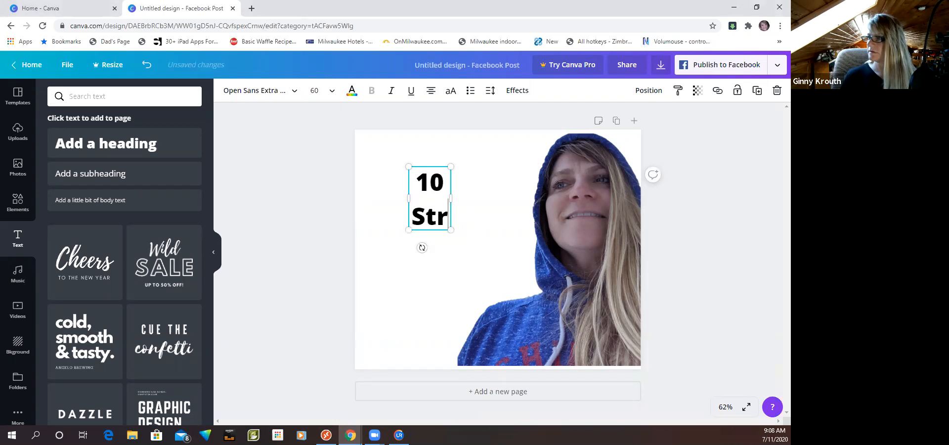
text(ategies)
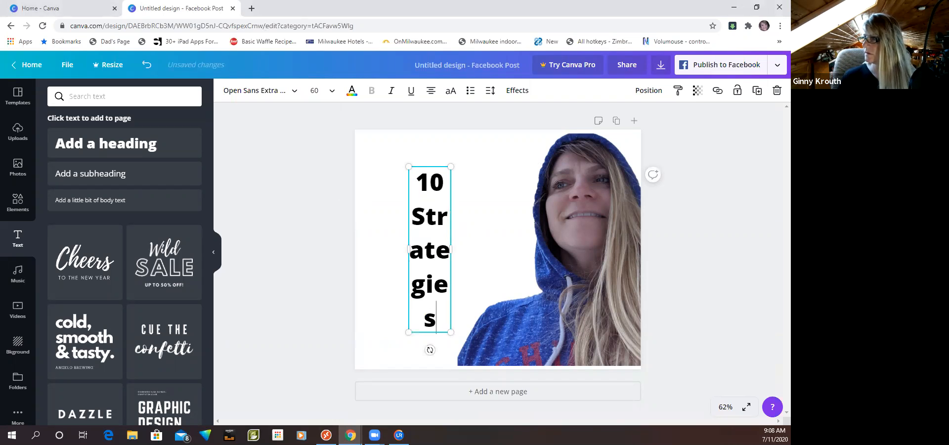
Step: Widen the heading's text box so "Strategies" fits on one line, and move it up near the page's upper-left corner
drag(451, 250, 511, 246)
drag(408, 214, 373, 212)
click(505, 208)
drag(480, 165, 470, 145)
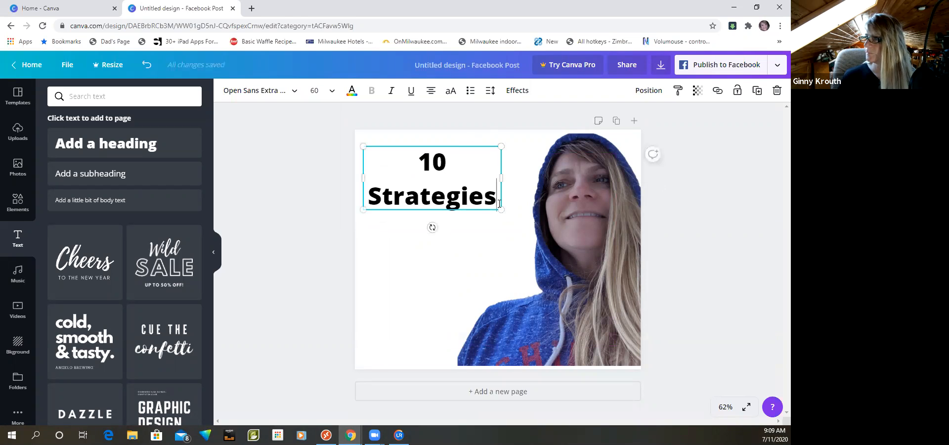
Step: Extend the heading with "To Get People Calling YOU", then shift it up slightly and widen it so "Calling YOU" fits on one line
key(Return)
text(To F)
key(BackSpace)
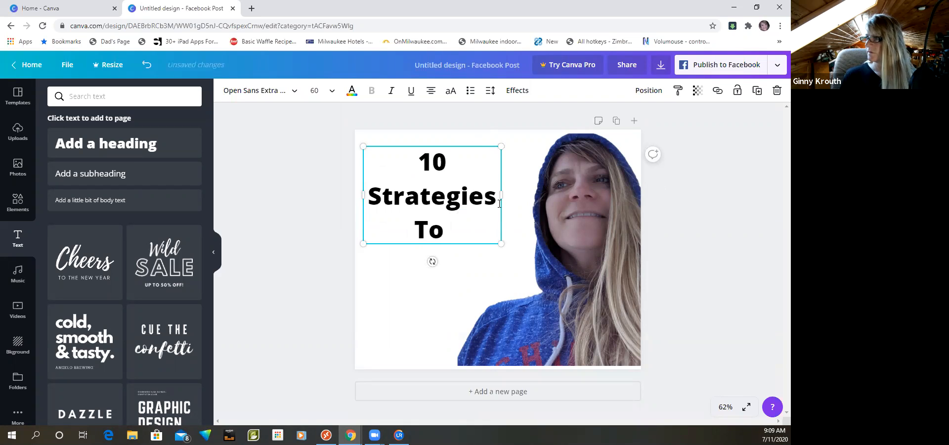
key(BackSpace)
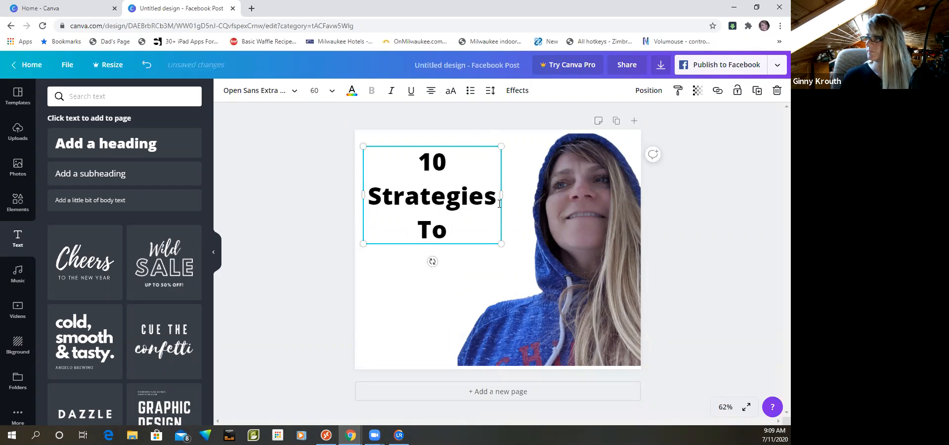
text(Get 10)
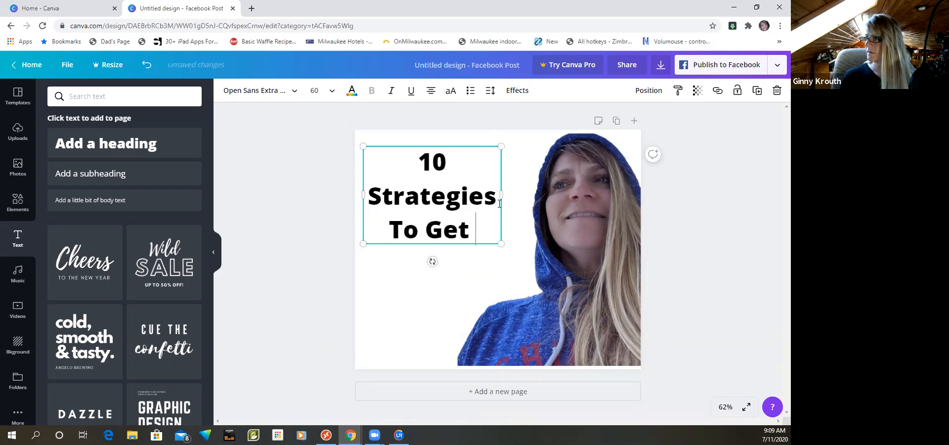
key(BackSpace)
key(BackSpace)
key(BackSpace)
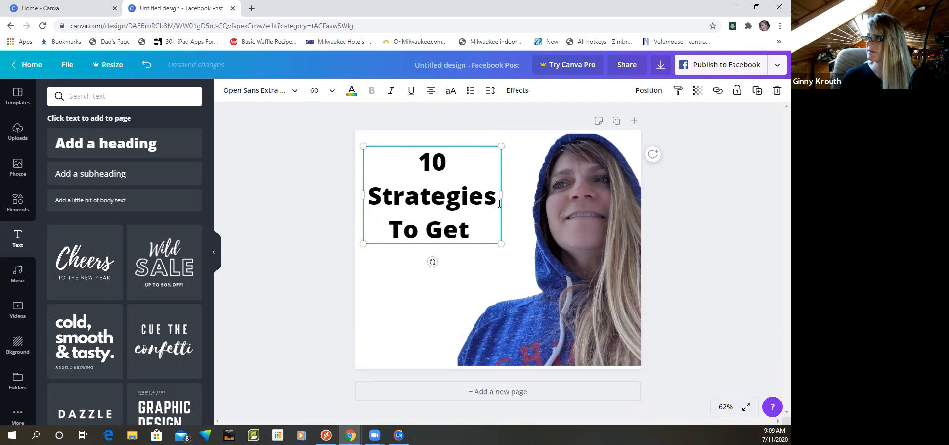
text(People)
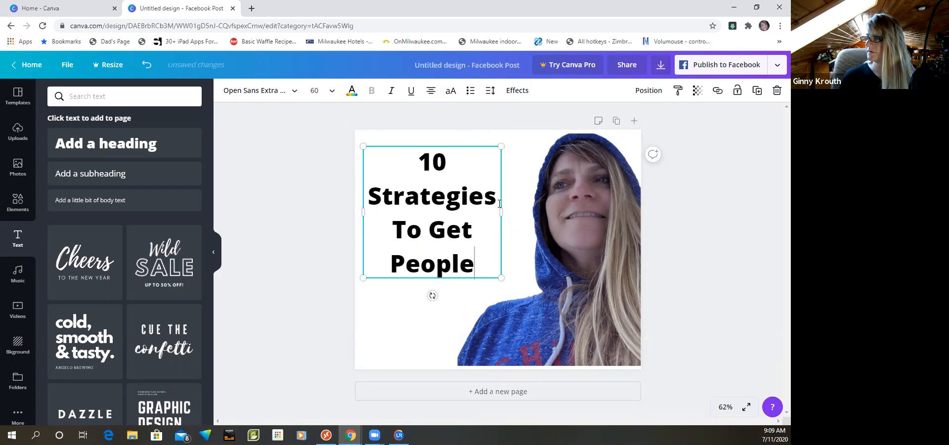
text(alling YOU)
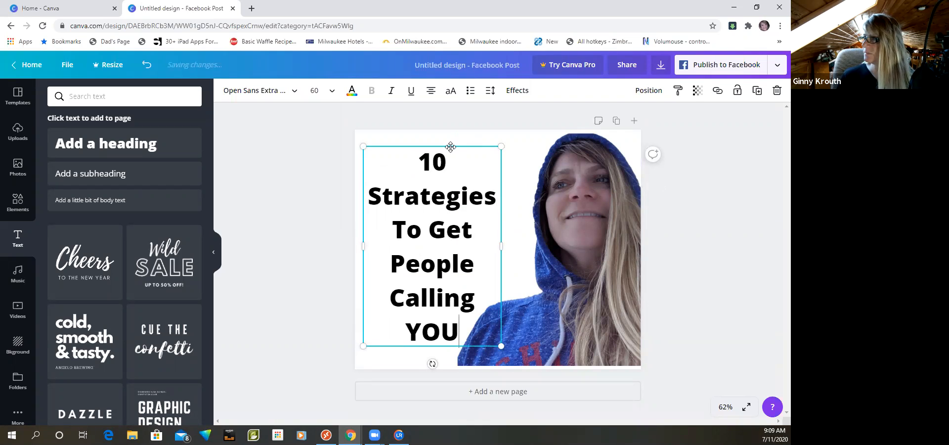
drag(450, 141, 450, 136)
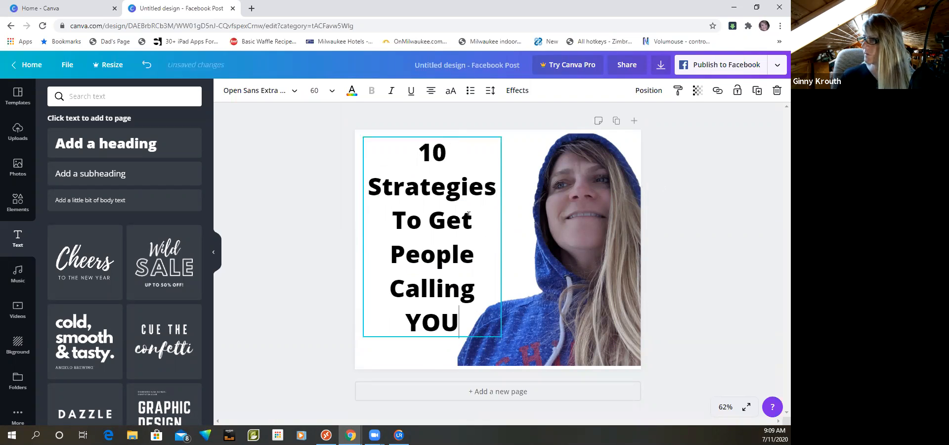
mouse_move(510, 235)
mouse_down()
mouse_move(499, 233)
mouse_move(514, 233)
mouse_up()
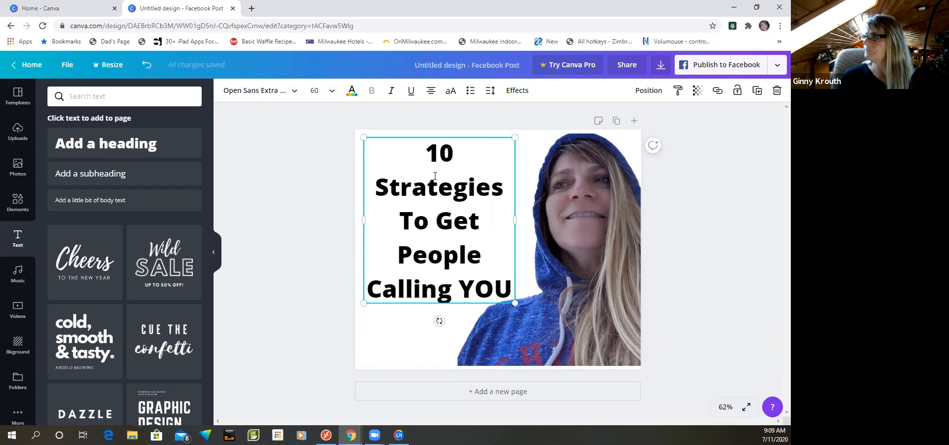
Step: Duplicate the heading and set the copy's text color to white
click(757, 94)
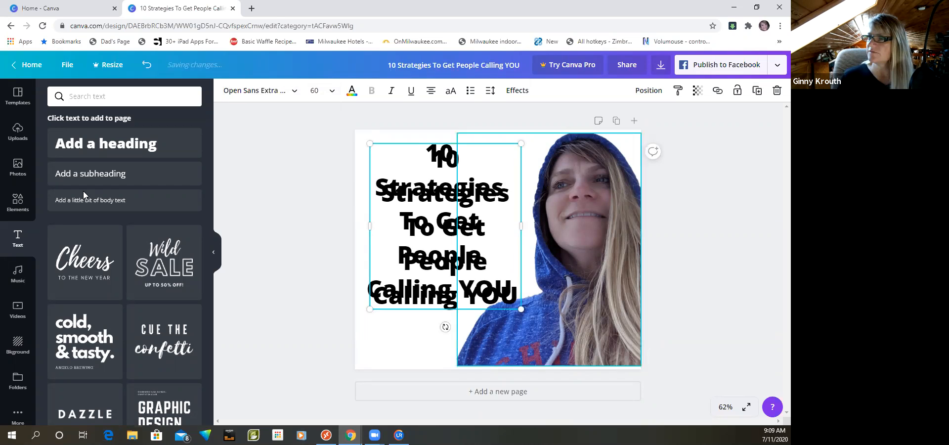
click(352, 90)
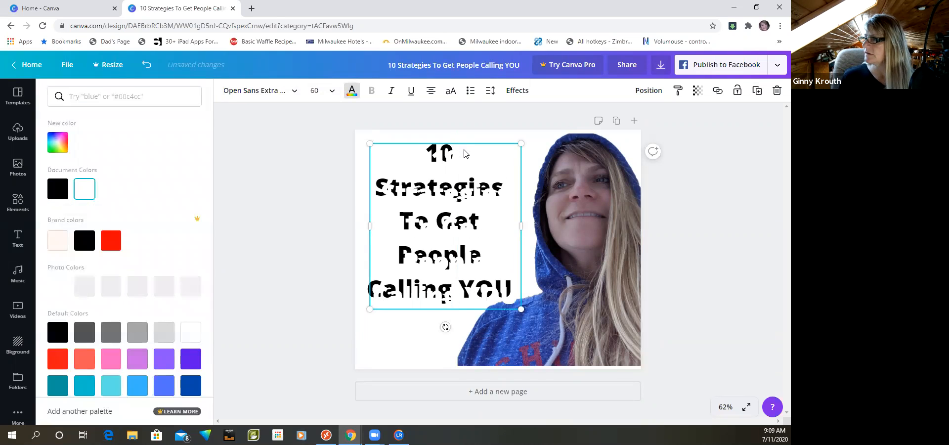
Step: Nudge the white copy over the black heading, leaving it slightly offset to the lower right so the black edges show
key(Left)
key(Left)
key(Left)
key(Left)
key(Left)
key(Left)
key(Left)
key(Left)
key(Up)
key(Up)
key(Up)
key(Up)
key(Up)
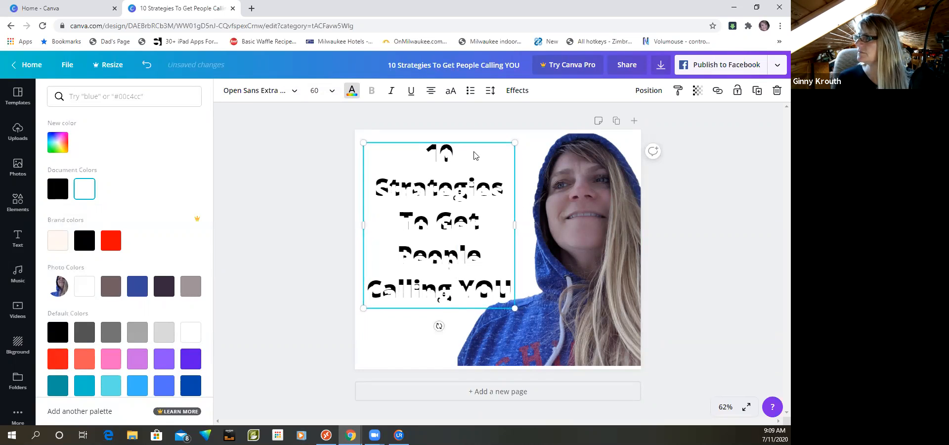
key(Right)
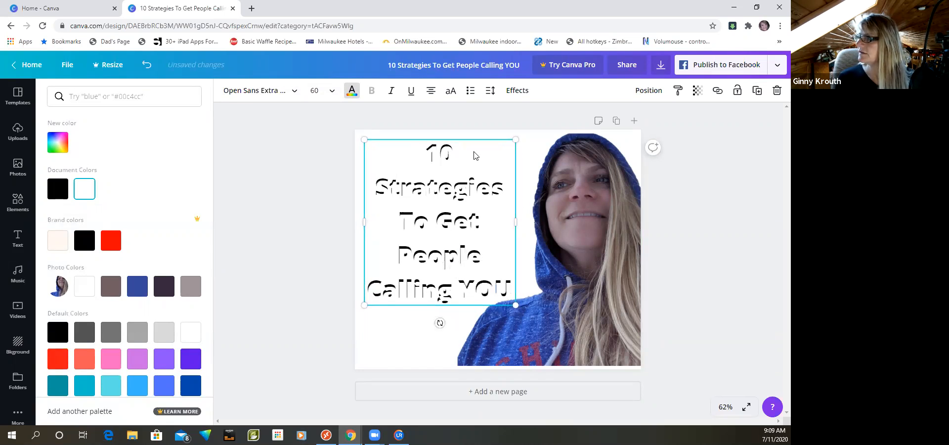
key(Right)
key(Right)
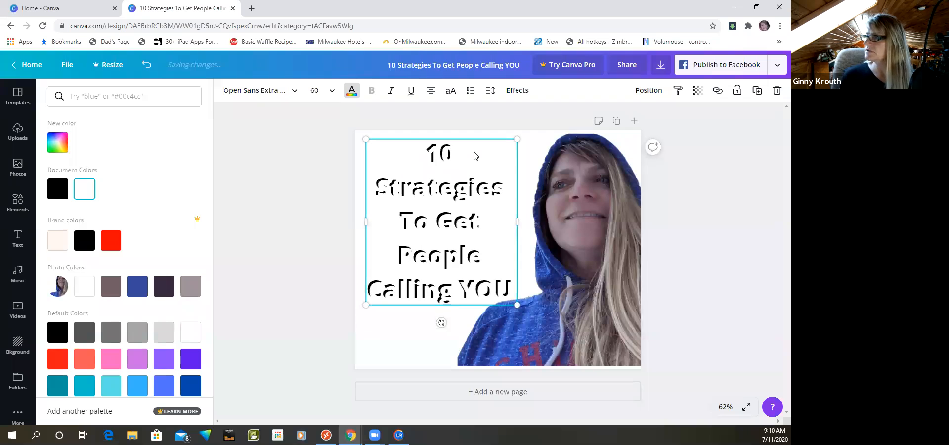
key(Right)
key(Right)
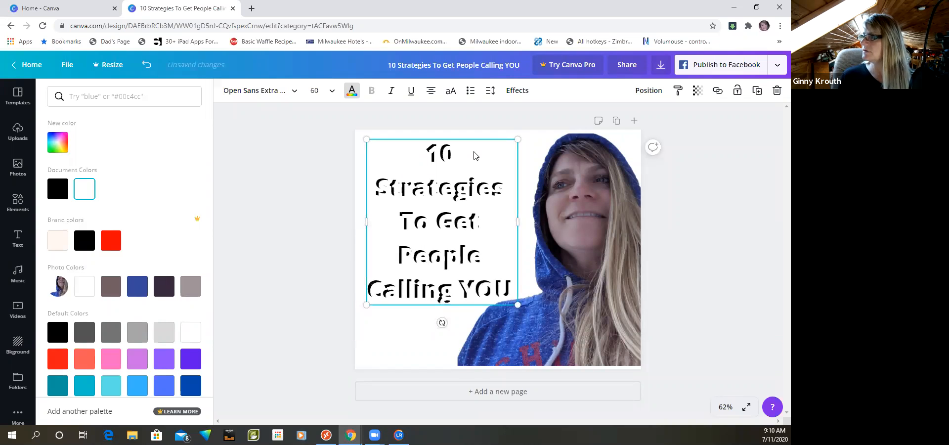
key(Right)
key(Up)
key(Up)
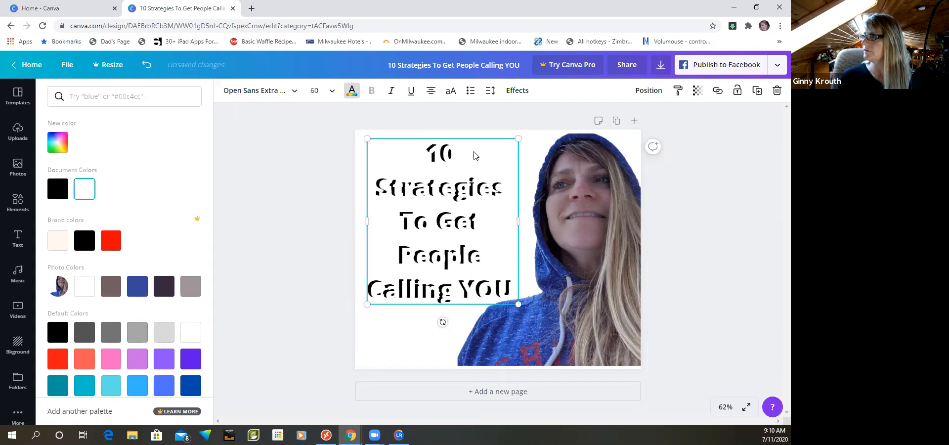
key(Left)
key(Left)
key(Up)
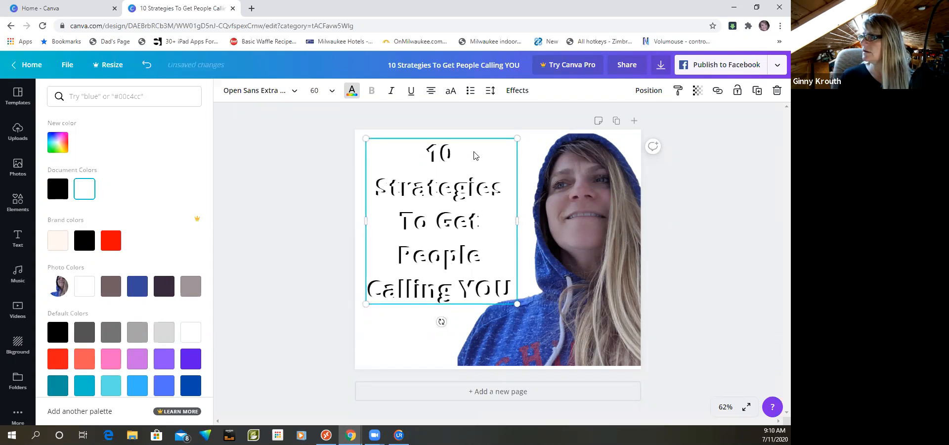
key(Left)
key(Down)
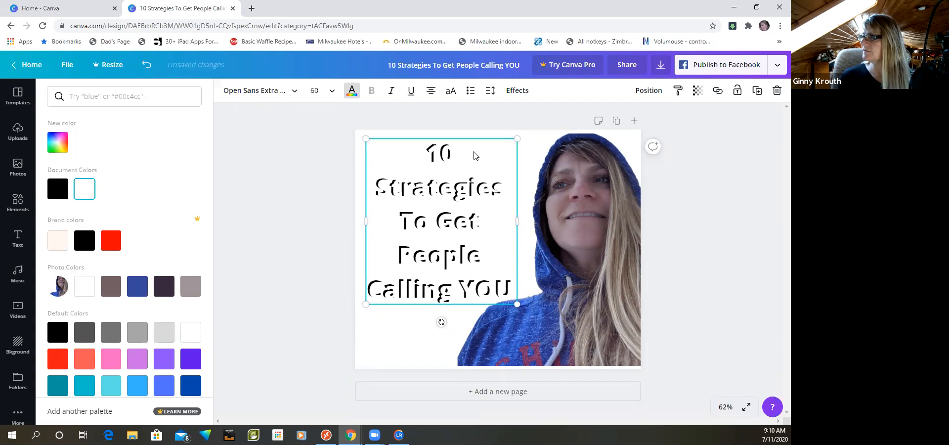
key(Right)
key(Down)
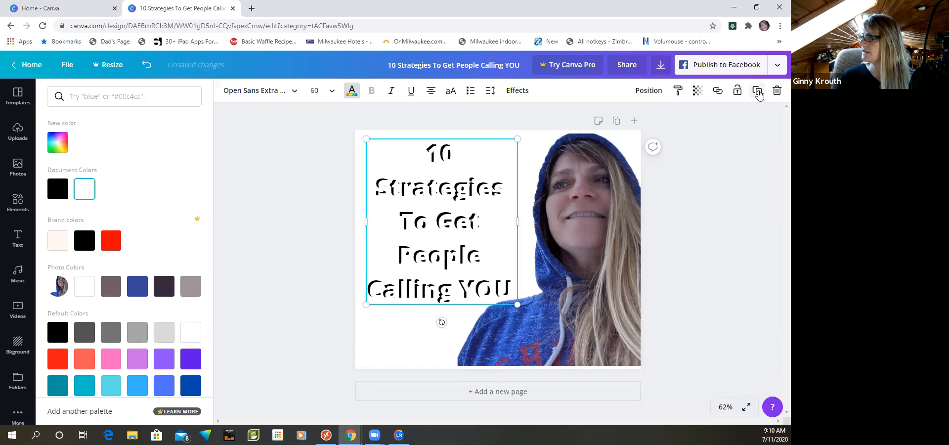
Step: Duplicate the white heading, then color the copy black and send it one layer backward behind the white text
drag(472, 171, 479, 176)
click(57, 188)
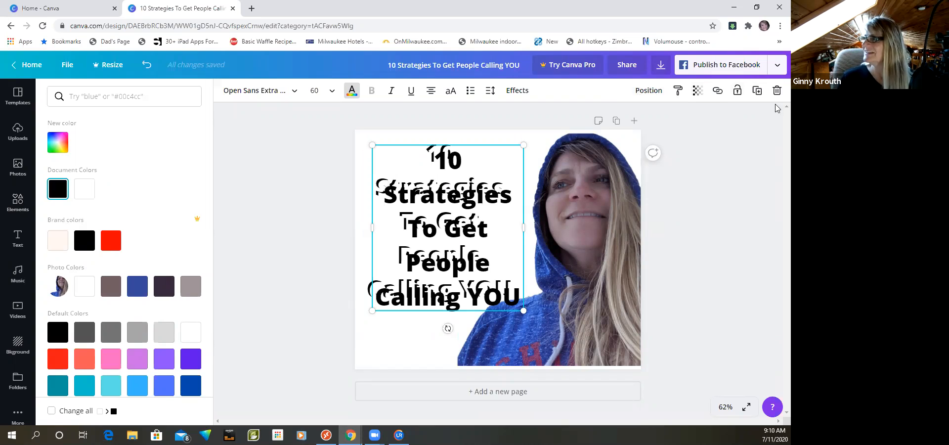
click(646, 91)
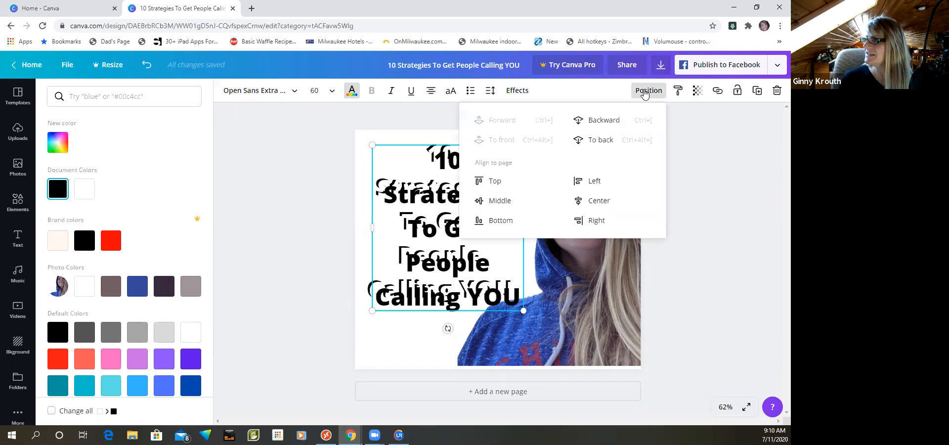
click(610, 120)
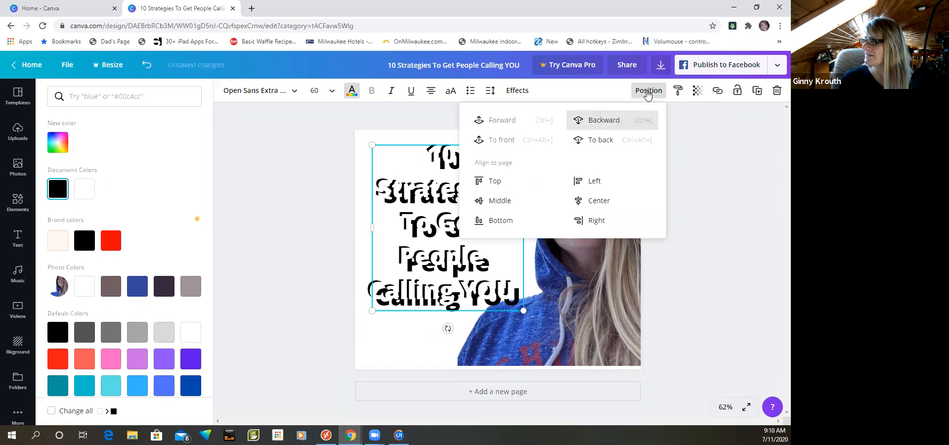
click(646, 92)
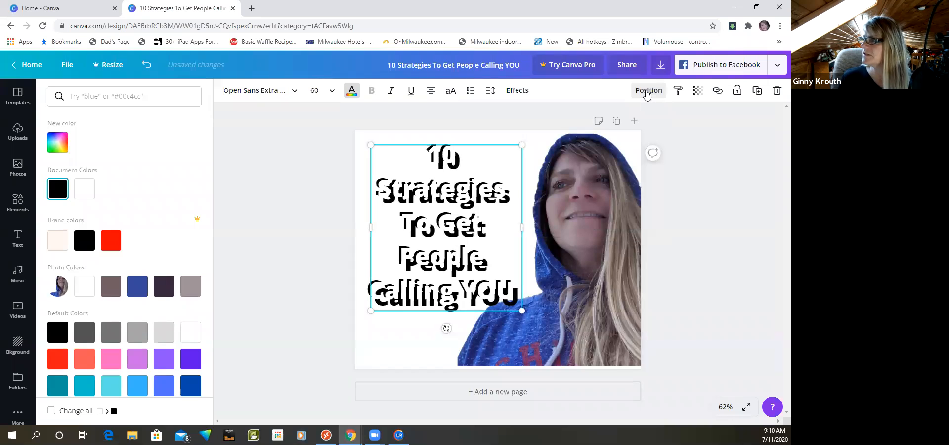
Step: Nudge the black copy up and left behind the white heading so a thin black edge shows on its upper-left side
key(Up)
key(Up)
key(Up)
key(Up)
key(Up)
key(Up)
key(Up)
key(Up)
key(Up)
key(Up)
key(Up)
key(Up)
key(Up)
key(Left)
key(Up)
key(Left)
key(Left)
key(Left)
key(Left)
key(Up)
key(Up)
key(Up)
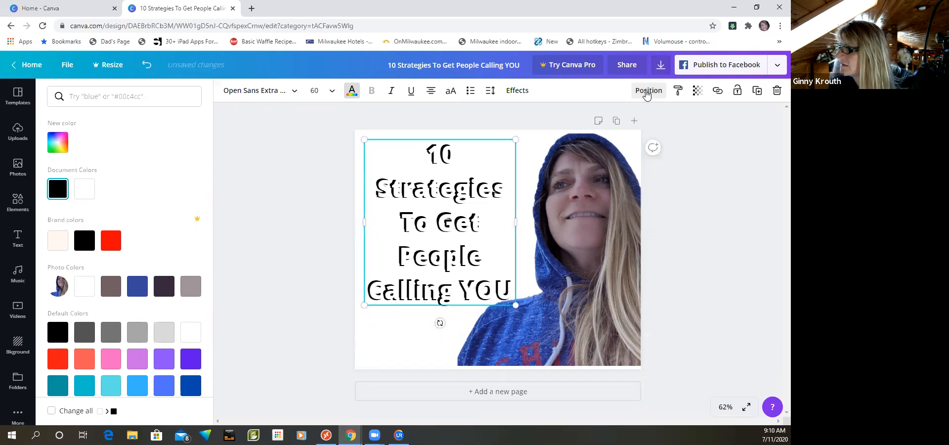
key(Left)
key(Left)
key(Up)
key(Up)
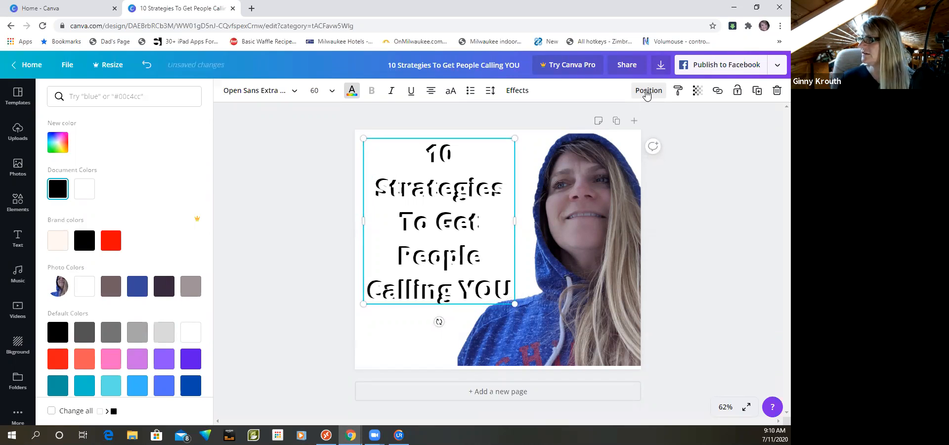
Step: Duplicate the black heading copy and send the duplicate one layer backward behind the white text
click(756, 91)
click(646, 95)
key(ctrl+[)
click(644, 94)
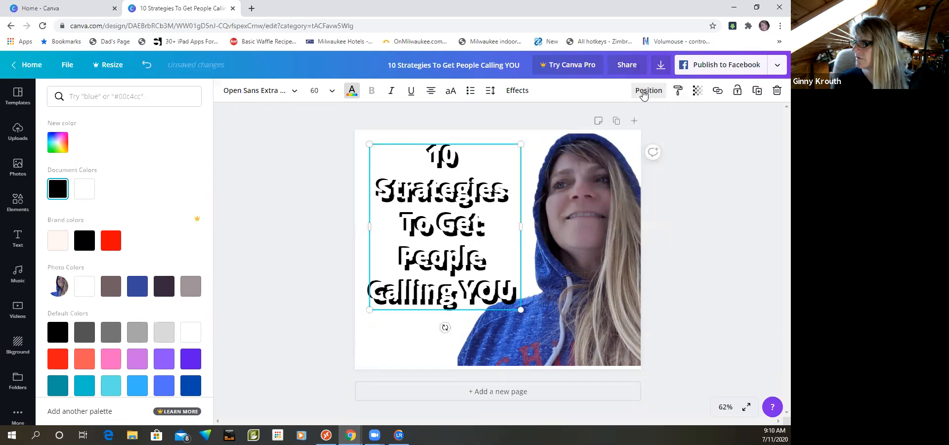
Step: Nudge the new black copy behind the white heading, leaving it slightly offset to the upper right
key(shift+Up)
key(Left)
key(Left)
key(Left)
key(Left)
key(Left)
key(Left)
key(Left)
key(Left)
key(Left)
key(Left)
key(Left)
key(Right)
key(Right)
key(Right)
key(Up)
key(Up)
key(Up)
key(Up)
key(Right)
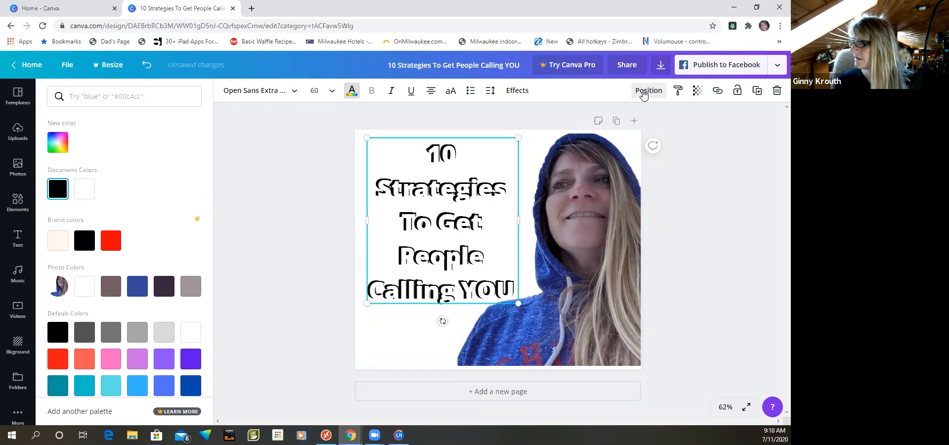
Step: Make another duplicate of the black heading and move it one layer backward beneath the white text
click(757, 91)
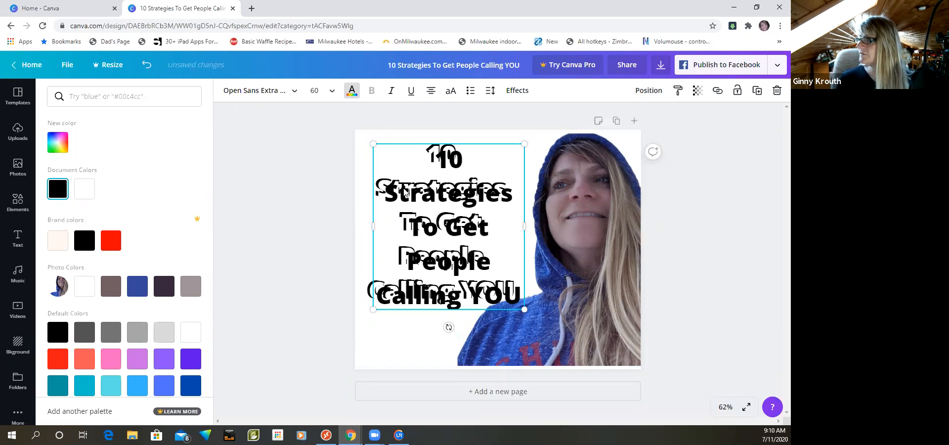
click(648, 90)
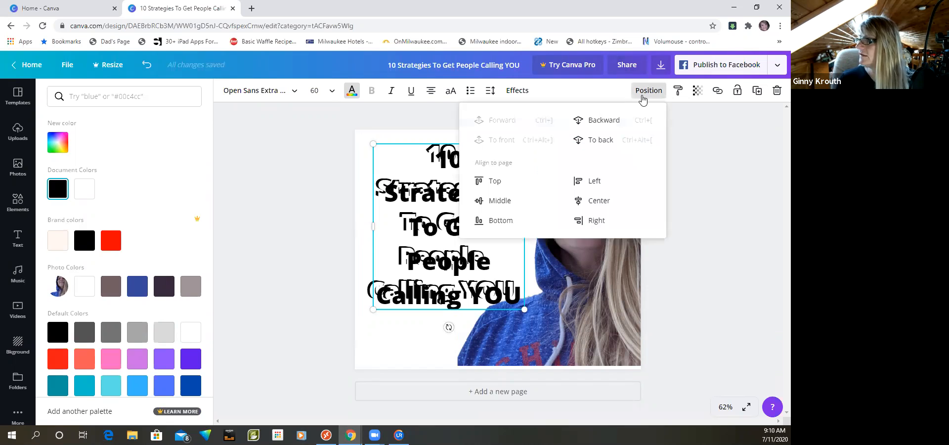
click(618, 120)
click(651, 93)
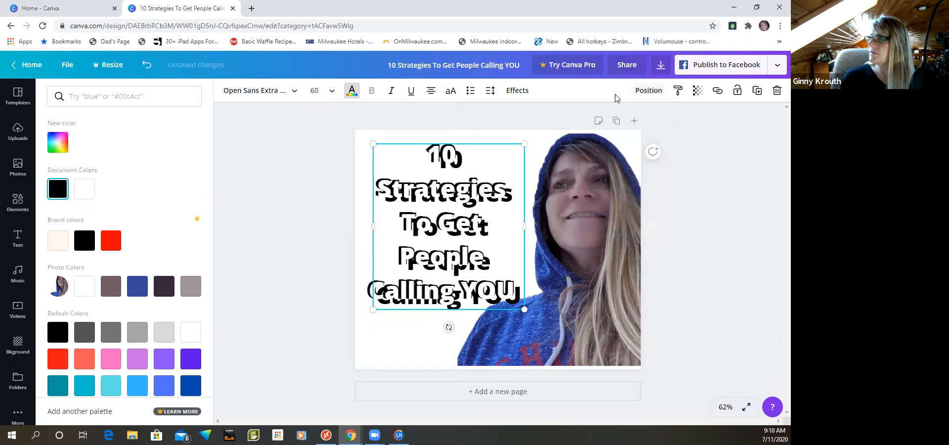
Step: Nudge this black copy left and up until it sits slightly to the left of the white heading
key(Left)
key(Left)
key(Left)
key(Left)
key(Left)
key(Left)
key(Left)
key(Left)
key(Left)
key(Left)
key(Left)
key(Left)
key(Left)
key(Left)
key(Left)
key(Left)
key(Left)
key(Left)
key(Left)
key(Up)
key(Up)
key(Up)
key(Up)
key(Up)
key(Up)
key(Up)
key(Up)
key(Up)
key(Up)
key(Left)
key(Left)
key(Left)
key(Left)
key(Left)
key(Left)
key(Left)
key(Left)
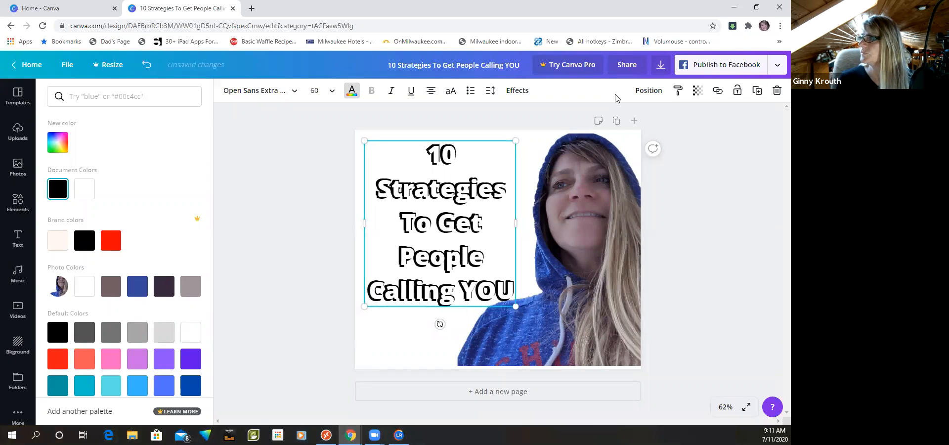
key(Up)
key(Up)
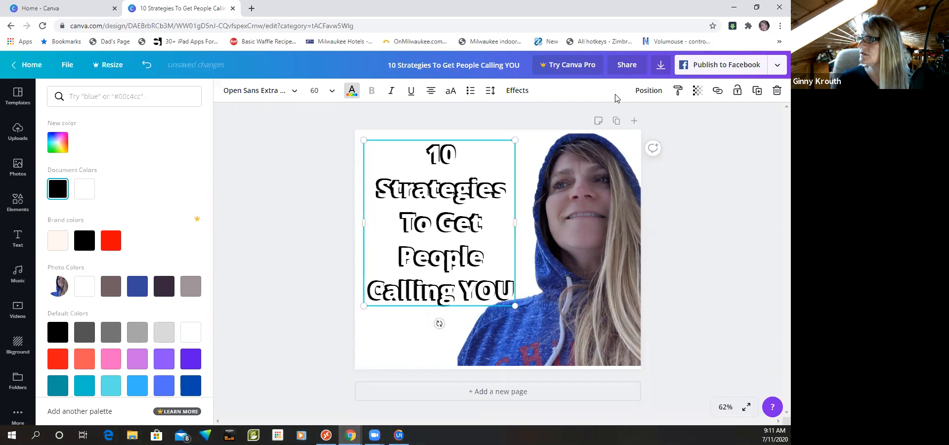
key(Left)
key(Left)
key(Up)
key(Up)
key(Up)
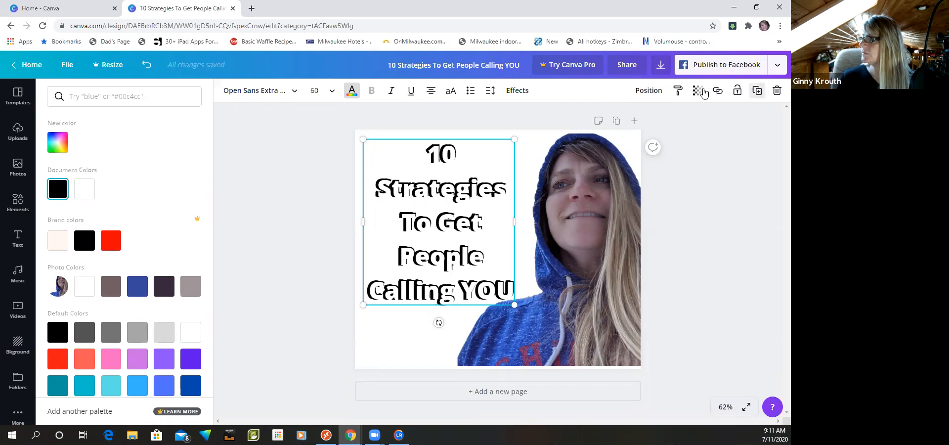
Step: Duplicate the selected black heading again and place the copy one layer backward, under the white text
click(759, 92)
click(647, 91)
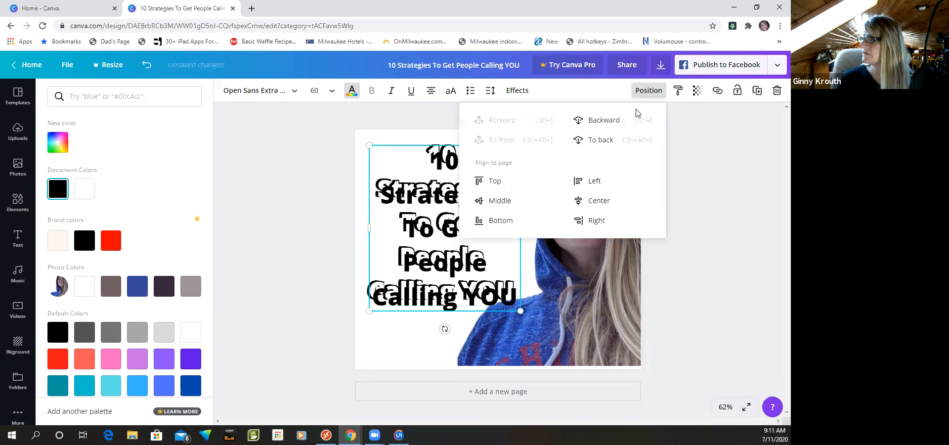
click(614, 120)
click(651, 90)
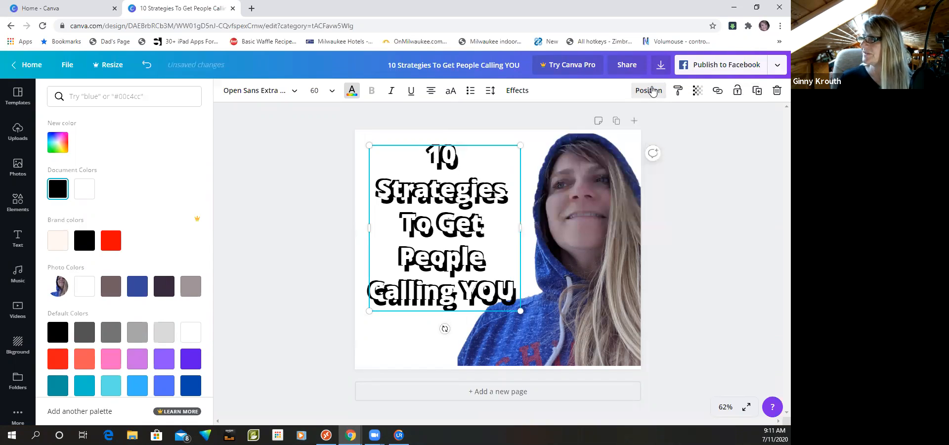
Step: Nudge the latest black copy into place behind the white heading, slightly offset to the lower left
key(Up)
key(Up)
key(Up)
key(Up)
key(Up)
key(Up)
key(Up)
key(Up)
key(Left)
key(Left)
key(Left)
key(Left)
key(Left)
key(Left)
key(Left)
key(Left)
key(Left)
key(Up)
key(Left)
key(Left)
key(Up)
key(Up)
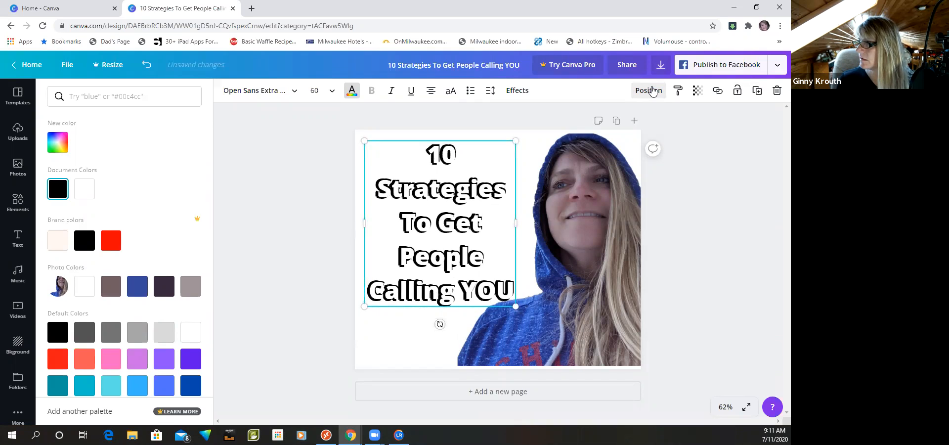
key(Down)
key(Down)
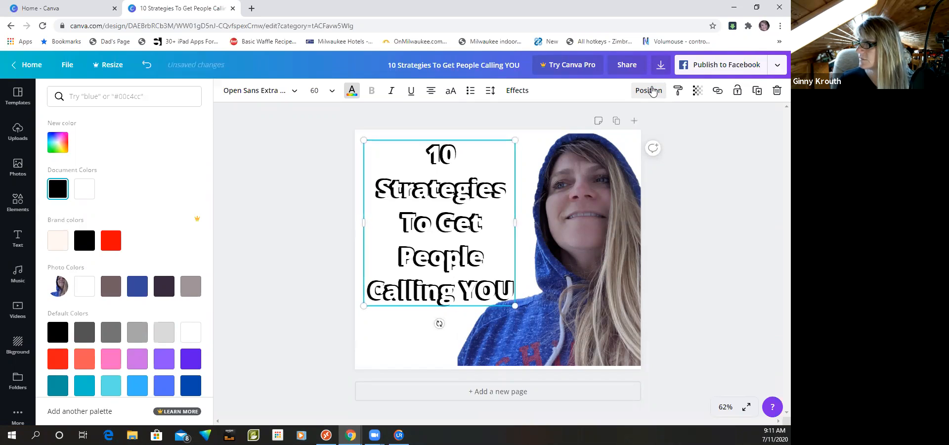
key(Down)
key(Down)
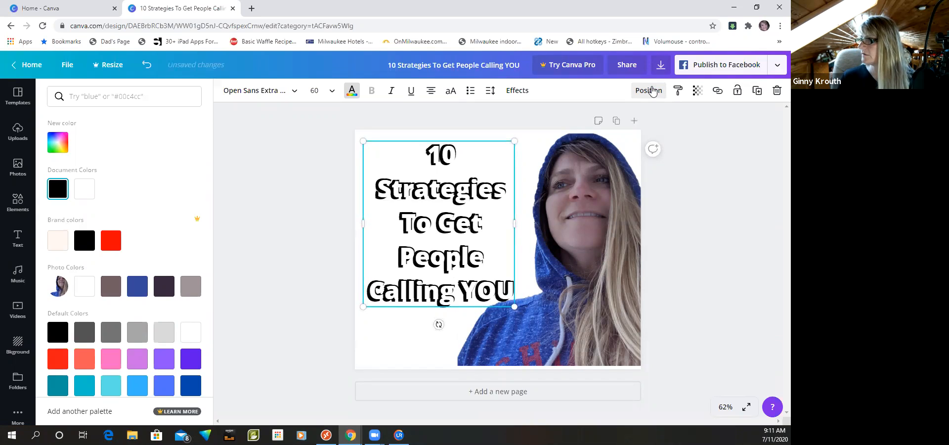
Step: Add one more duplicate of the black heading and send it one layer backward behind the white text
click(758, 93)
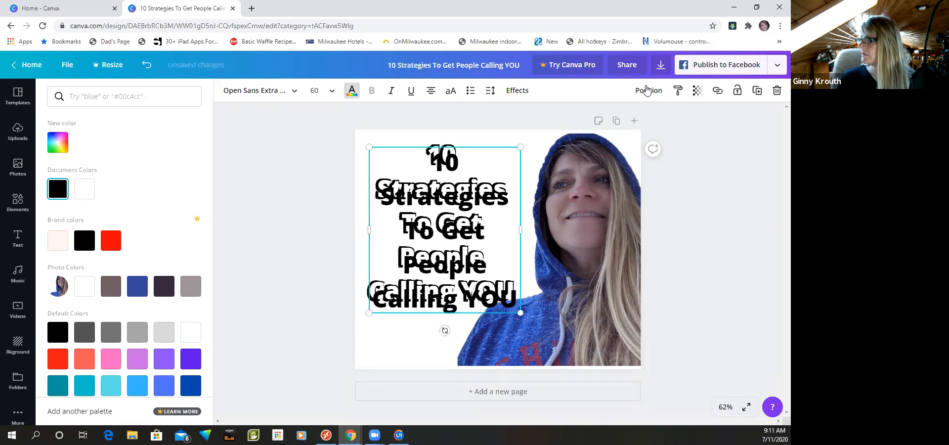
click(645, 90)
click(612, 121)
click(638, 92)
Step: Nudge the newest black copy up and left until it sits just below and left of the white heading, and lock it
key(Up)
key(Up)
key(Up)
key(Up)
key(Up)
key(Up)
key(Up)
key(Up)
key(Up)
key(Up)
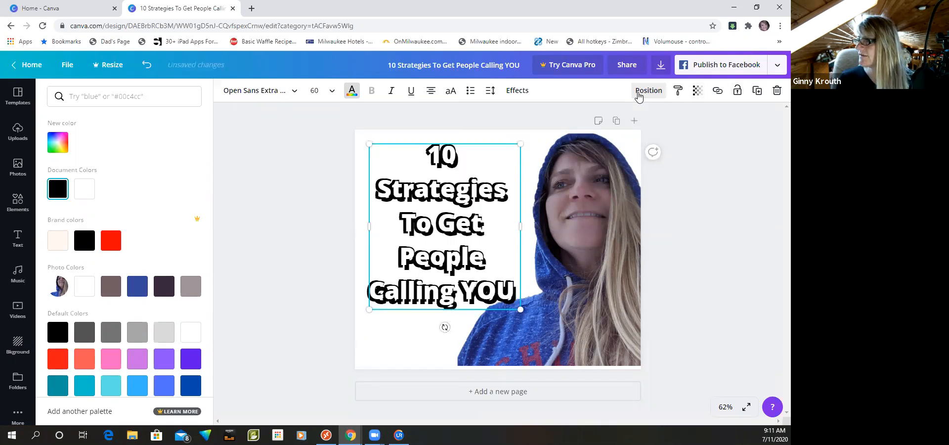
key(Left)
key(Left)
key(Left)
key(Left)
key(Left)
key(Left)
key(Left)
key(Left)
key(Left)
key(Left)
key(Left)
key(Up)
key(Up)
key(Up)
key(Up)
key(Up)
key(Up)
key(Up)
key(Up)
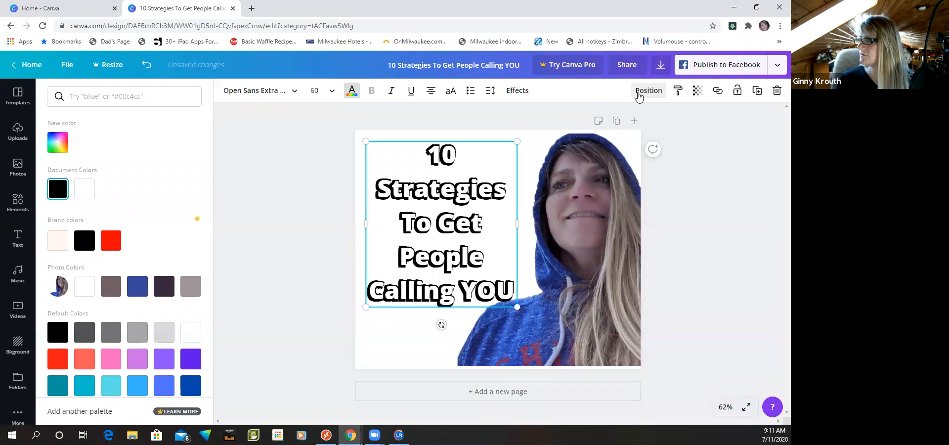
key(Up)
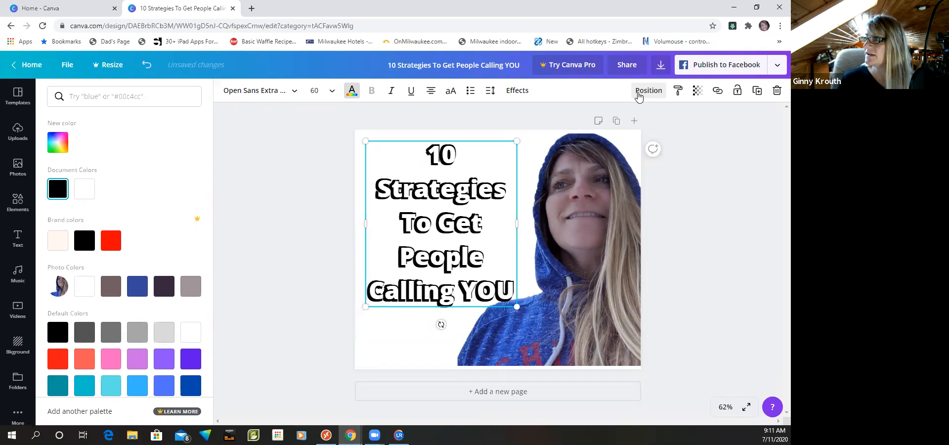
click(737, 91)
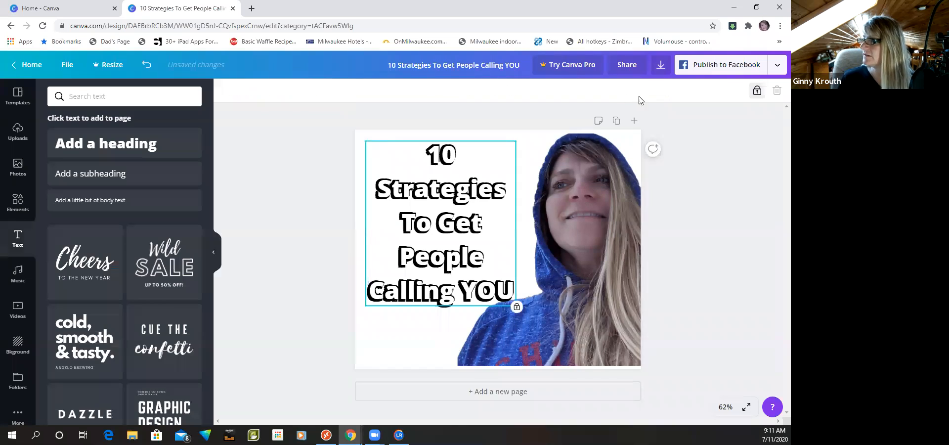
Step: Duplicate the white heading, color the copy black and send it one layer backward behind the white text
click(489, 160)
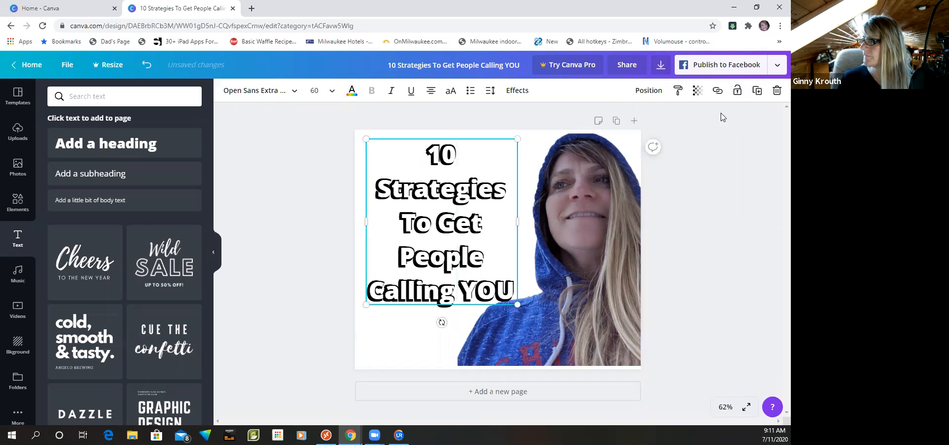
click(757, 90)
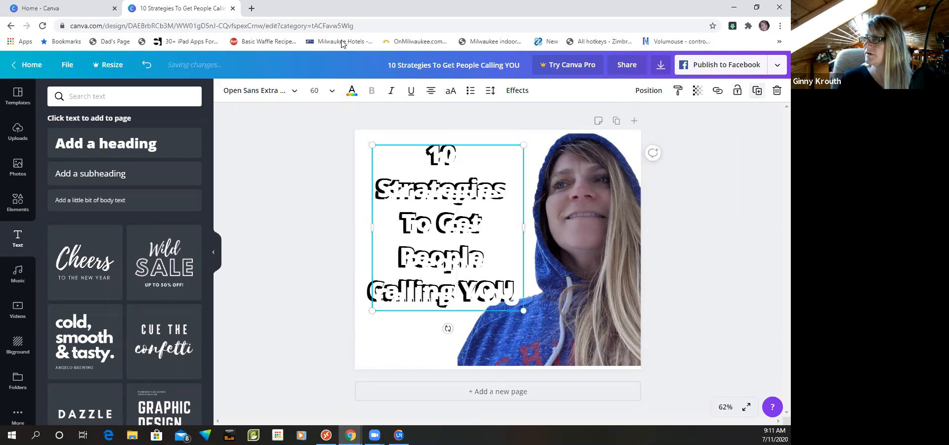
click(352, 94)
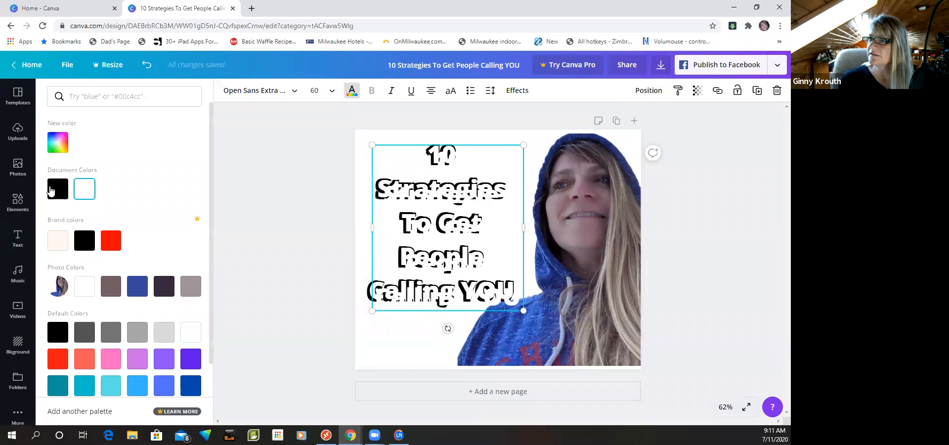
click(649, 91)
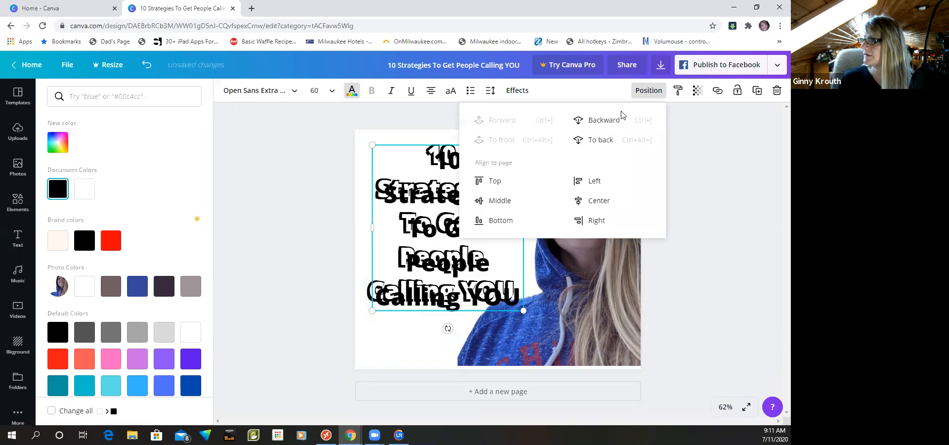
click(613, 121)
click(638, 94)
Step: Nudge this black copy up and left until it sits slightly to the lower right of the white heading
key(Up)
key(Up)
key(Up)
key(Up)
key(Up)
key(Up)
key(Up)
key(Up)
key(Left)
key(Left)
key(Left)
key(Left)
key(Left)
key(Left)
key(Left)
key(Left)
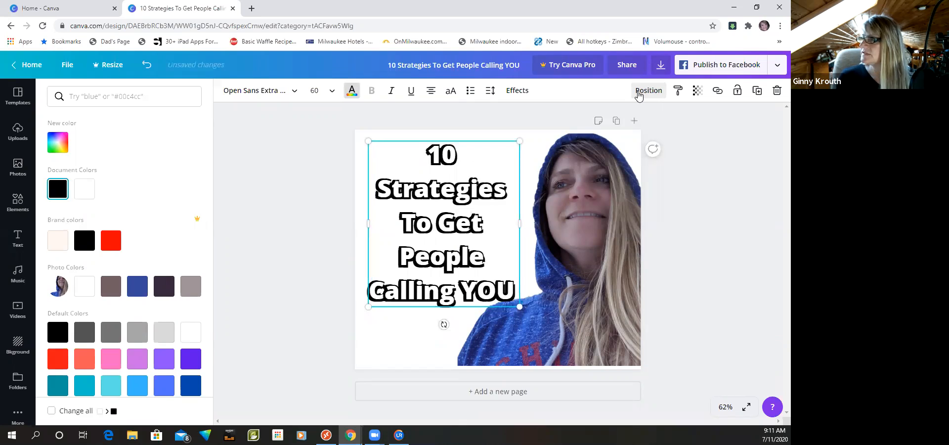
key(Up)
key(Left)
key(Down)
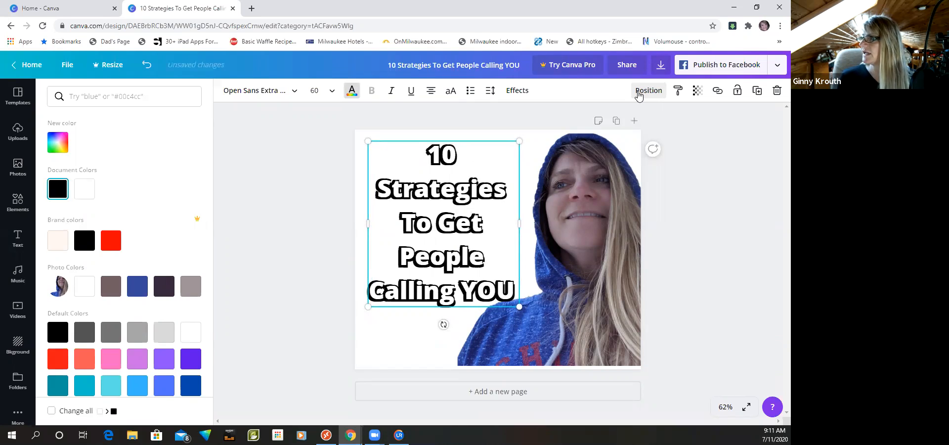
Step: Duplicate the black heading copy once more and send the duplicate one layer backward behind the white text
click(758, 94)
click(647, 90)
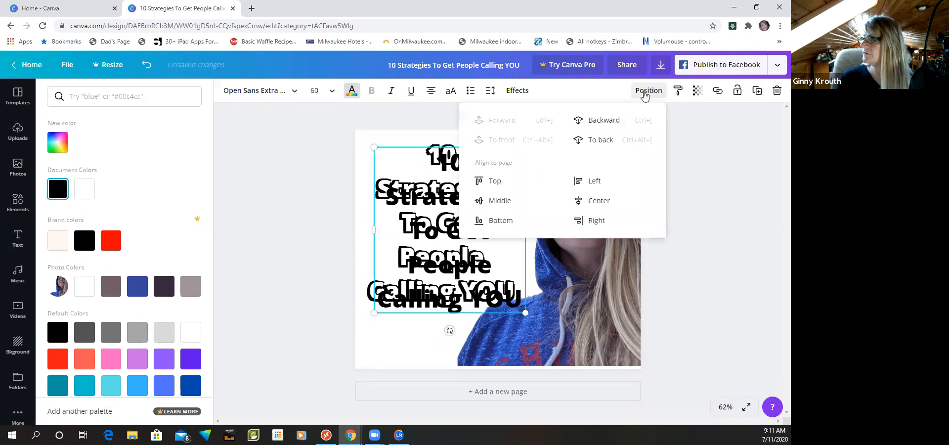
click(598, 123)
click(650, 92)
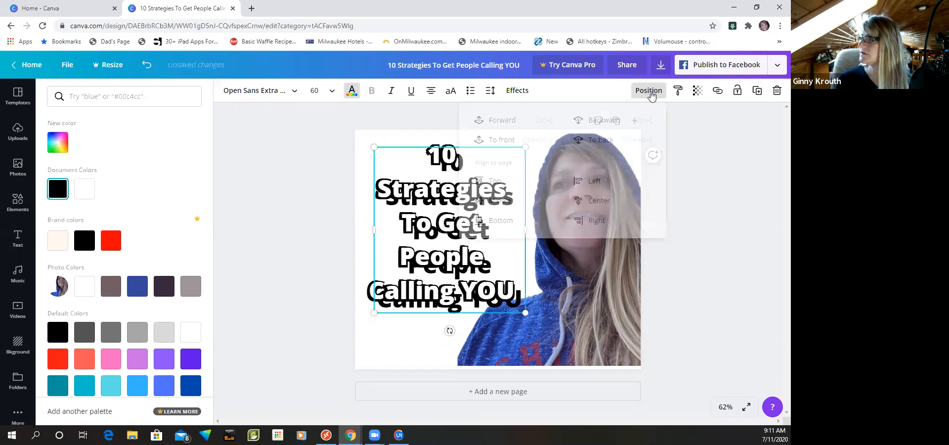
Step: Nudge the last black copy up and left until it is slightly offset to the upper right of the white heading, and deselect it
key(Up)
key(Up)
key(Up)
key(Up)
key(Up)
key(Up)
key(Up)
key(Up)
key(Up)
key(Up)
key(Up)
key(Up)
key(Up)
key(Up)
key(Up)
key(Up)
key(Up)
key(Up)
key(Up)
key(Up)
key(Left)
key(Left)
key(Left)
key(Left)
key(Left)
key(Left)
key(Left)
key(Left)
key(Left)
key(Left)
key(Left)
key(Left)
key(Left)
key(Up)
key(Up)
key(Up)
key(Up)
key(Left)
key(Up)
key(Up)
key(Left)
key(Left)
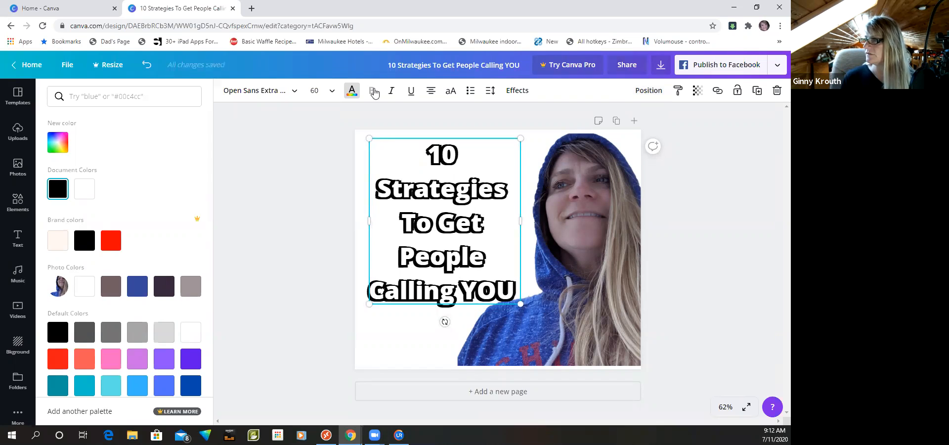
click(331, 229)
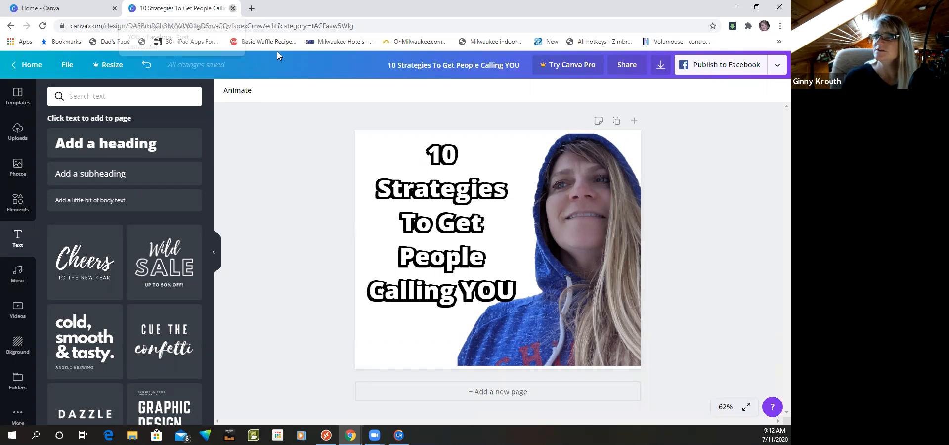
Step: Close the Canva design and bring the Stencil uploads page into the browser window
key(ctrl+w)
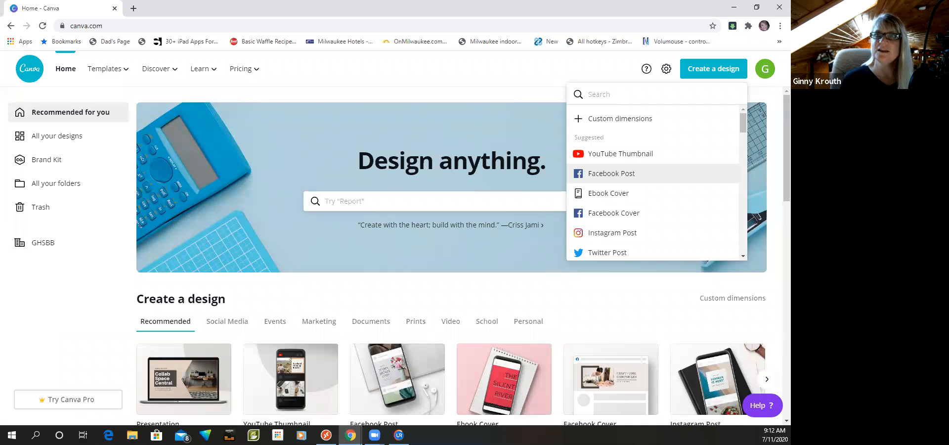
drag(0, 8, 190, 3)
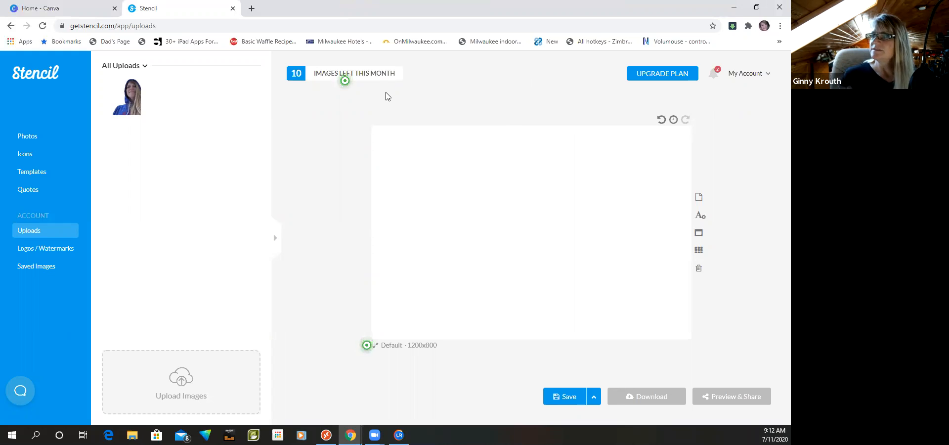
drag(391, 95, 392, 42)
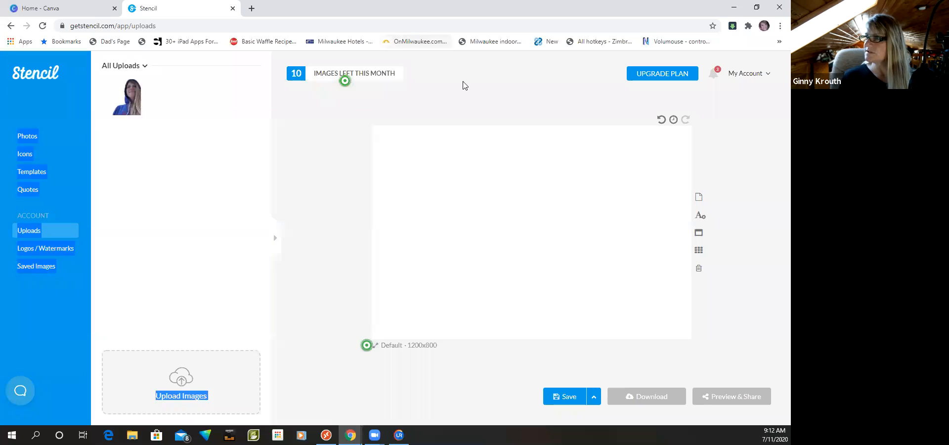
Step: Place the uploaded hooded portrait on the blank canvas, resized to nearly the full canvas height along its right edge
drag(133, 109, 607, 279)
drag(515, 230, 585, 191)
drag(648, 252, 677, 377)
drag(646, 306, 614, 301)
drag(625, 229, 624, 228)
click(438, 207)
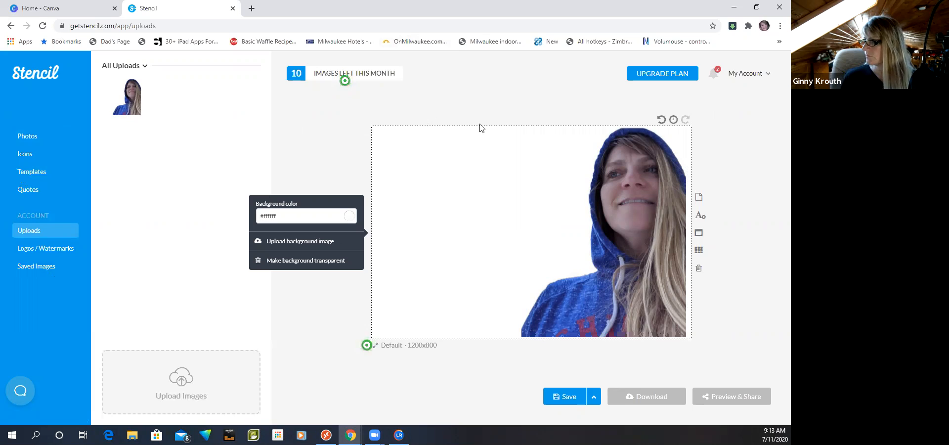
Step: Add a text box in the upper left of the canvas and set its text size to 67
click(699, 215)
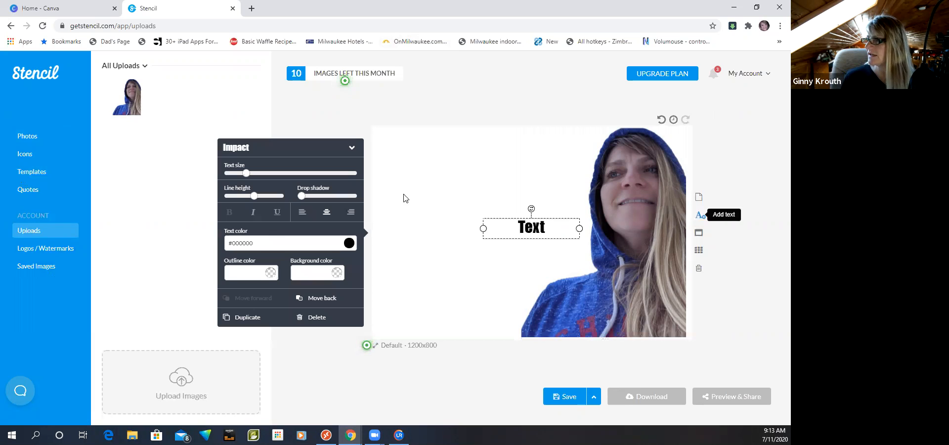
drag(510, 227, 405, 154)
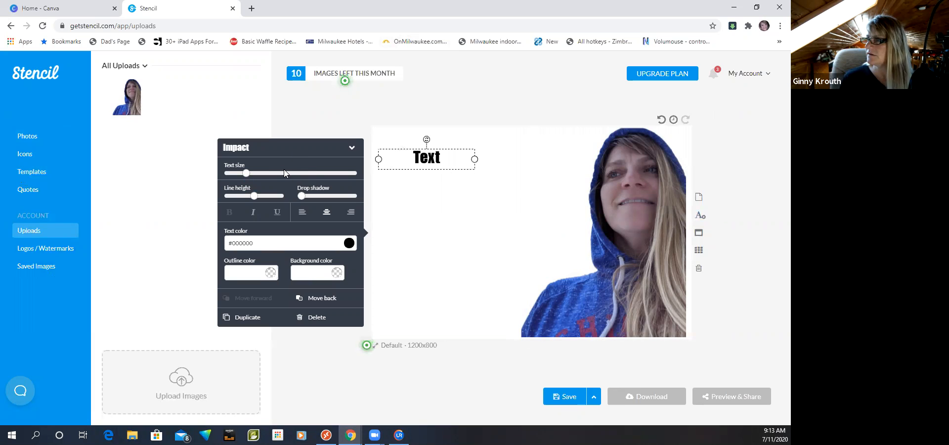
click(256, 174)
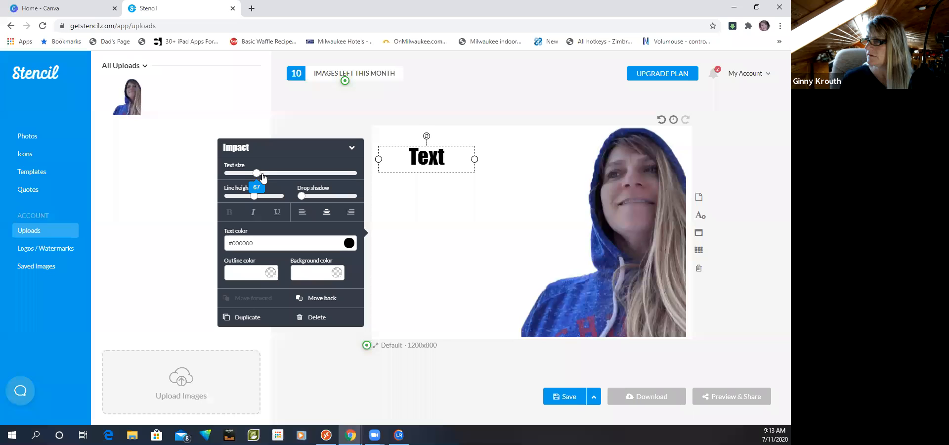
Step: Replace the placeholder text with "10 WAYS", "TO" and "GET" on separate lines
click(407, 161)
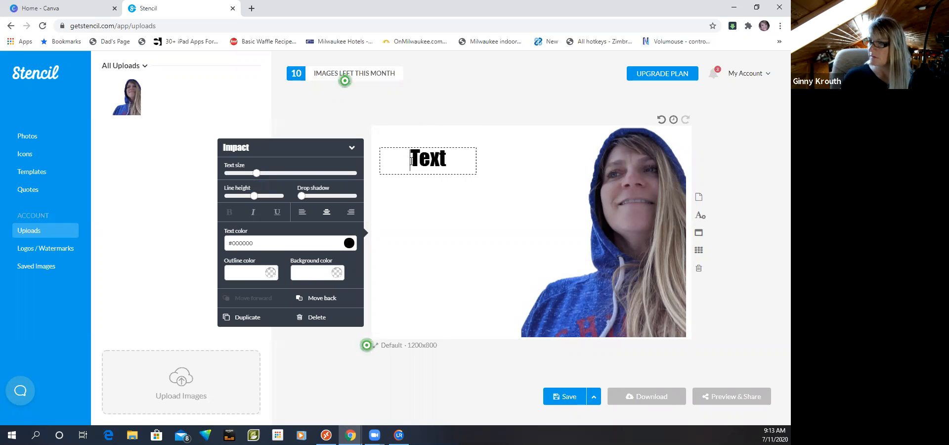
key(shift+Right)
key(Left)
key(Left)
key(shift+Right)
key(shift+Right)
key(Delete)
key(Delete)
key(Delete)
text(10 wA)
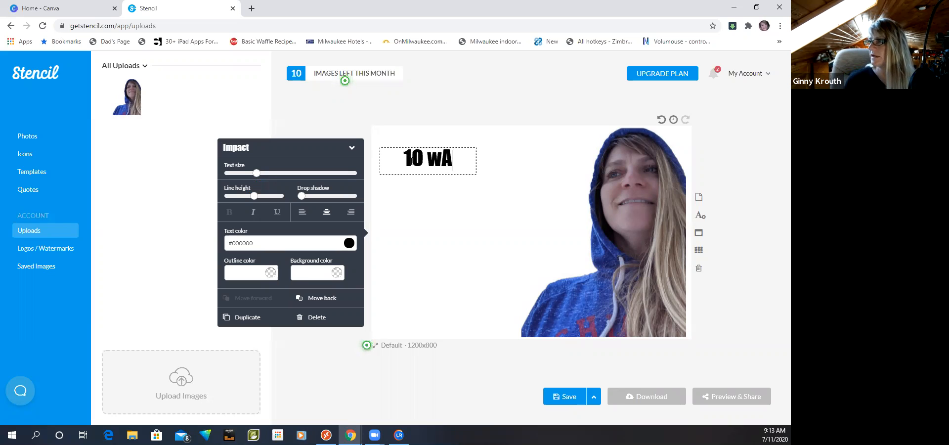
key(BackSpace)
key(BackSpace)
text(WAYS)
key(Return)
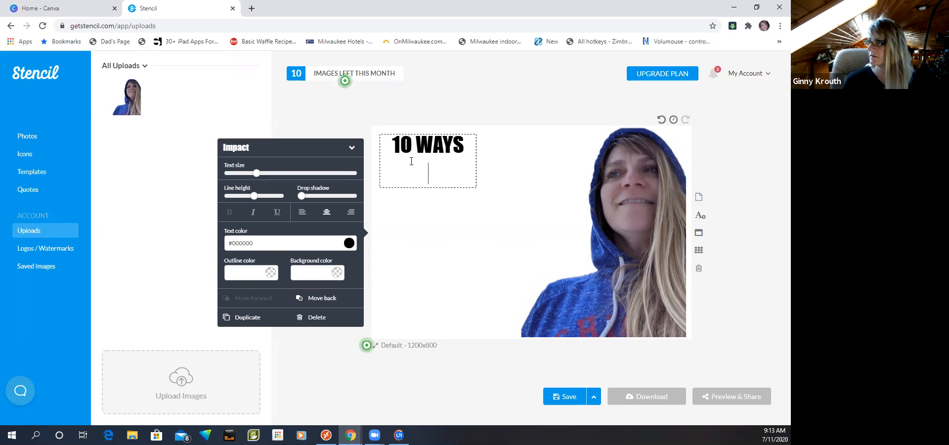
text(TO)
key(Return)
text(GET)
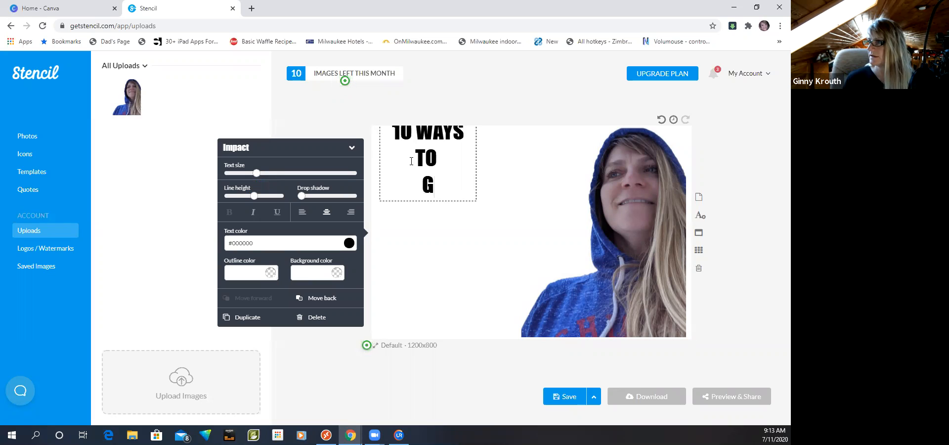
key(Return)
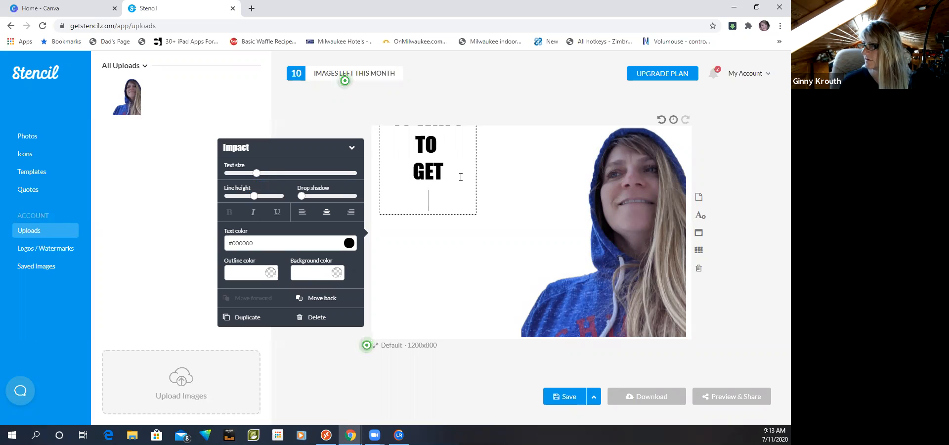
Step: Move the text box down into the canvas and complete the heading with "LEADS CALLING YOU"
click(500, 199)
drag(433, 166, 440, 237)
click(441, 237)
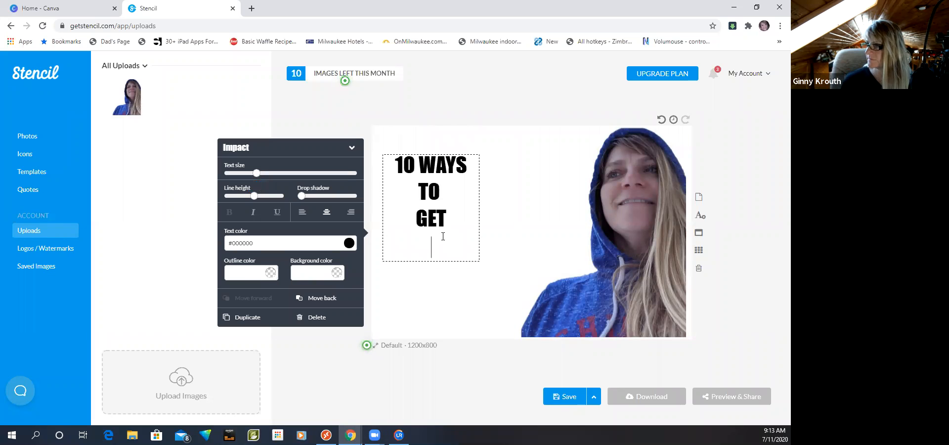
text(LEA)
key(BackSpace)
key(BackSpace)
key(BackSpace)
text(LEADS CALLING YOU)
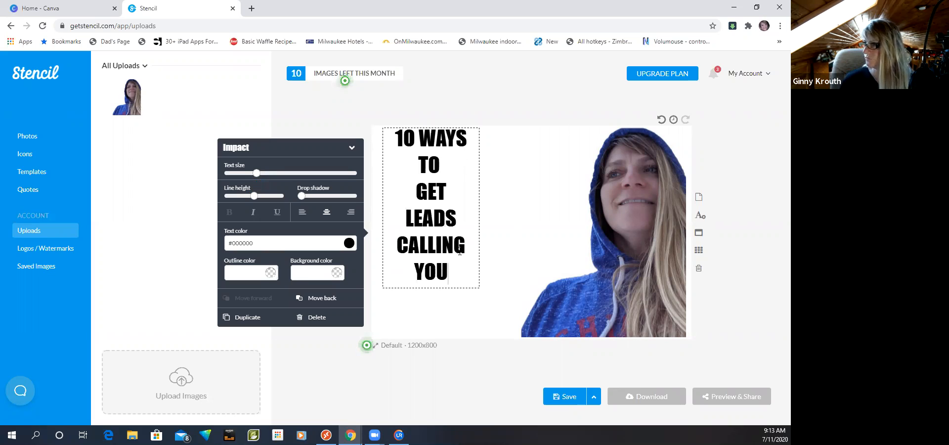
Step: Widen the heading's text box and enlarge its text slightly, fitting it into the white area beside the photo
click(488, 200)
click(463, 199)
drag(478, 207, 538, 221)
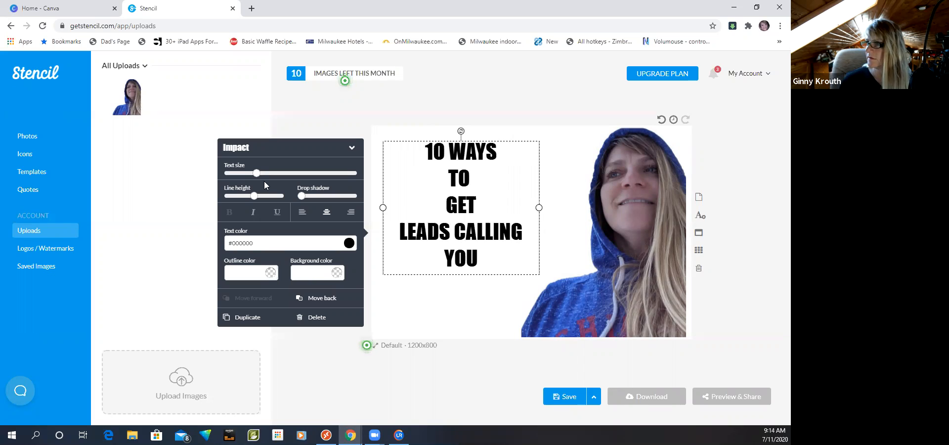
drag(256, 173, 262, 173)
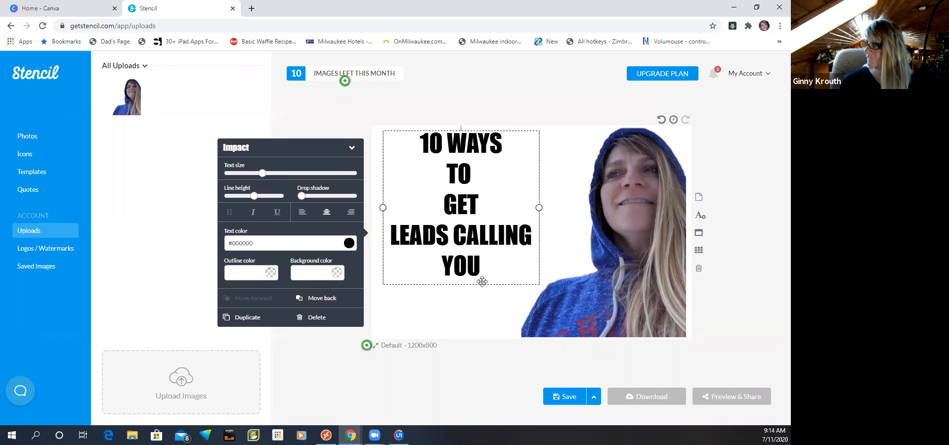
drag(503, 231, 502, 243)
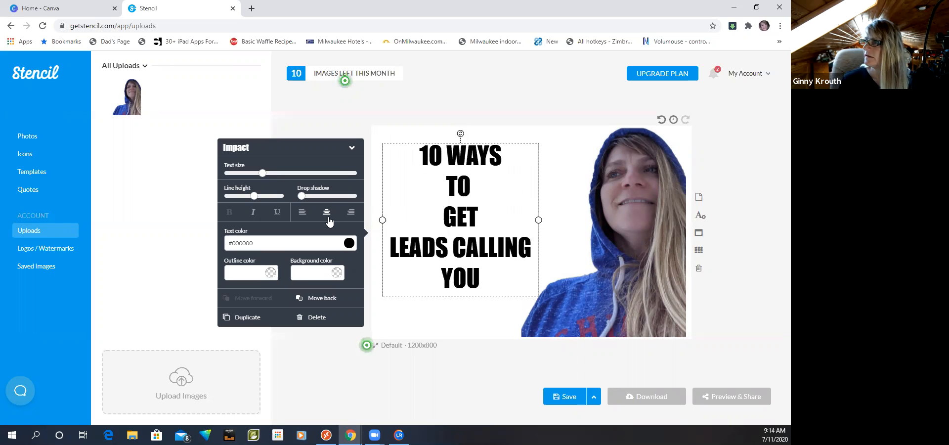
Step: Change the heading's text color from the color palette to white, #ffffff
click(271, 273)
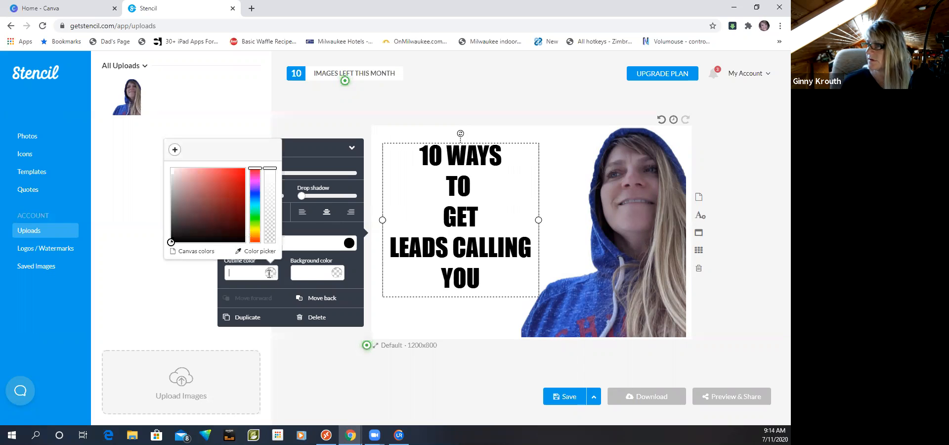
click(483, 217)
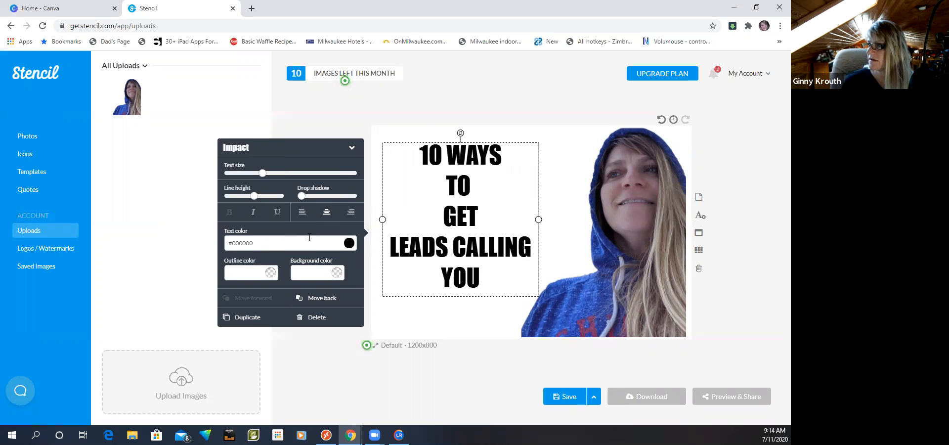
click(309, 237)
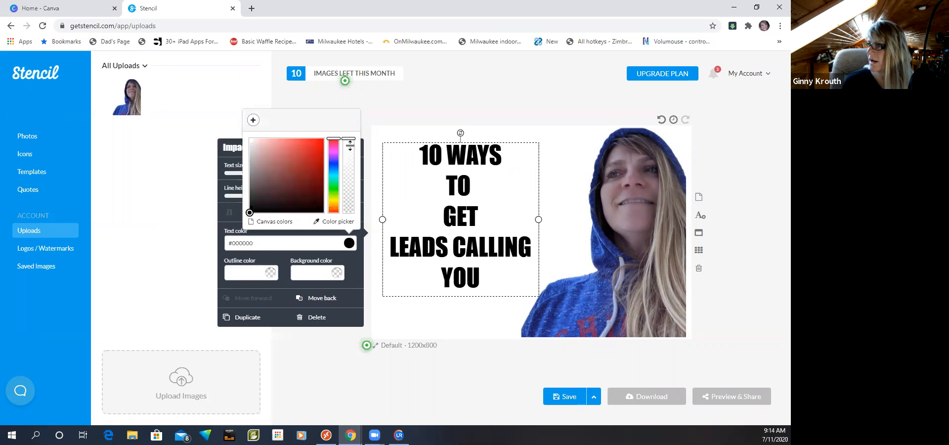
drag(349, 142, 349, 146)
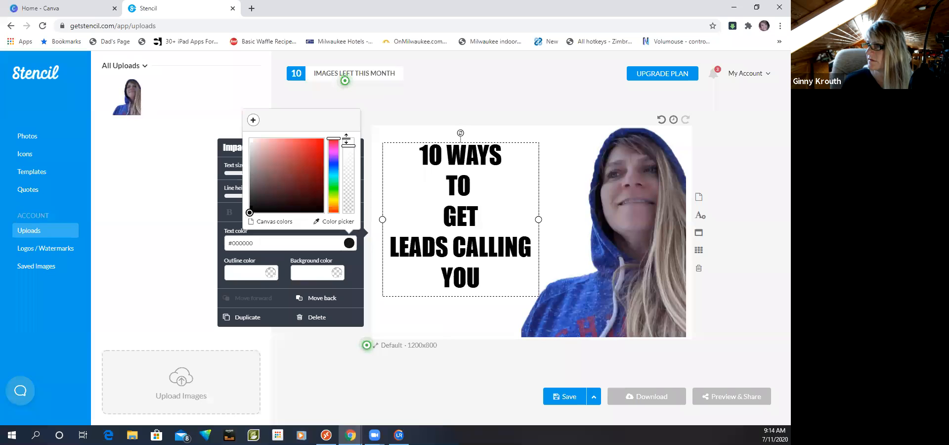
click(251, 141)
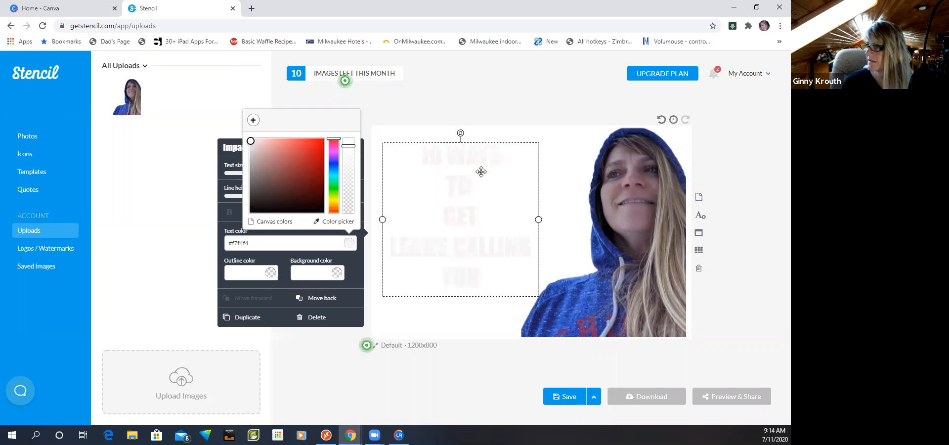
click(249, 139)
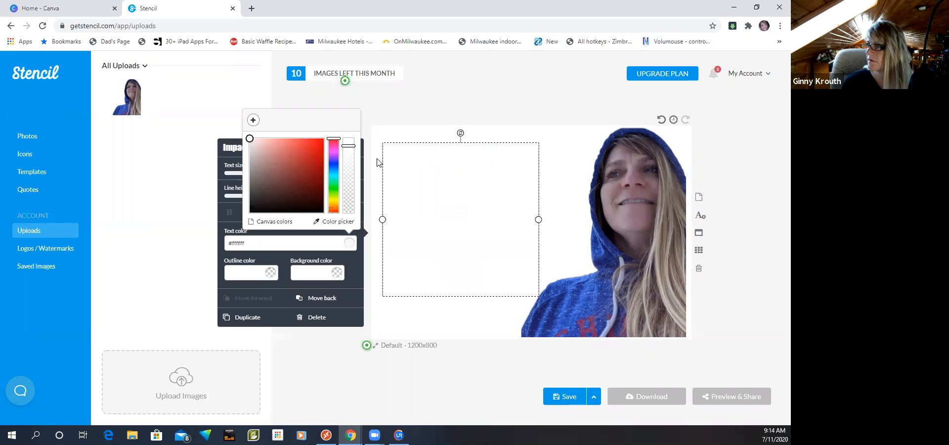
click(349, 142)
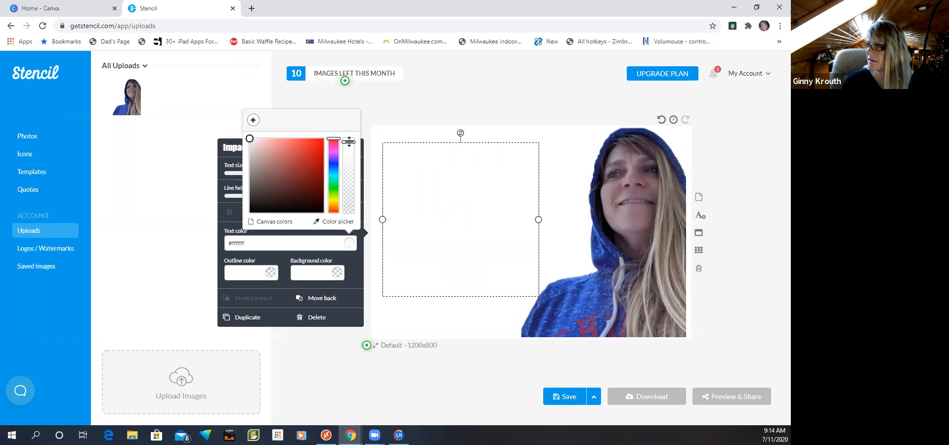
Step: Give the heading a near-black outline in #050505, then deselect the text
click(259, 272)
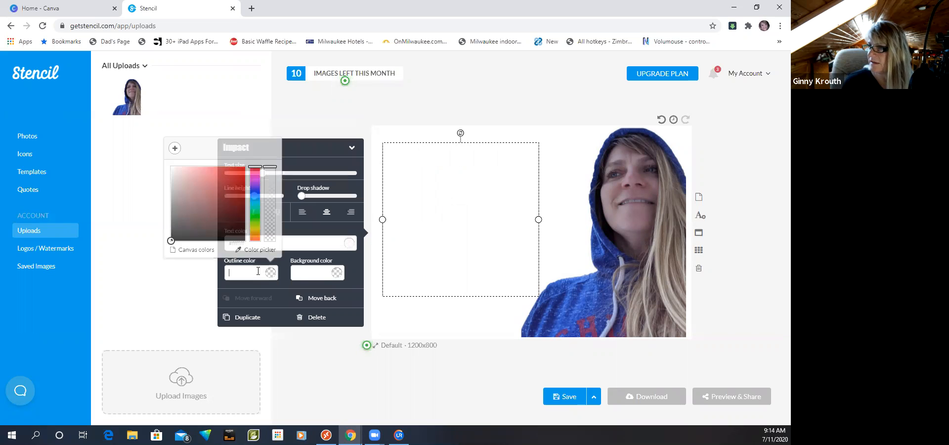
click(175, 241)
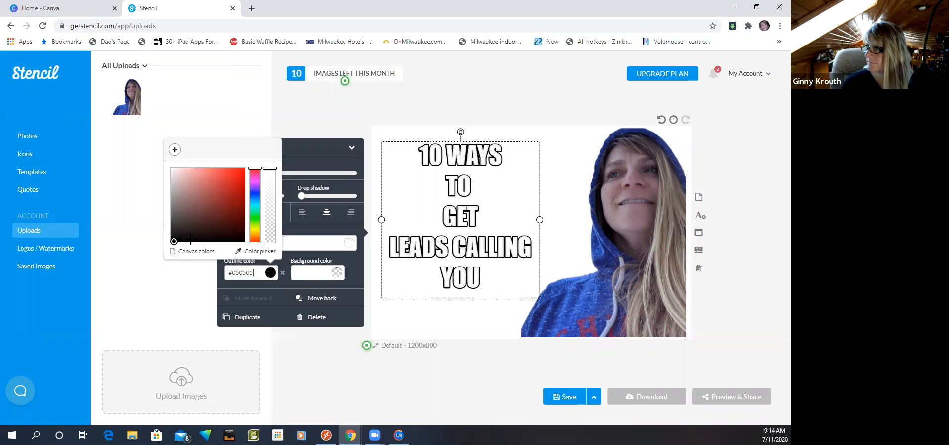
click(458, 322)
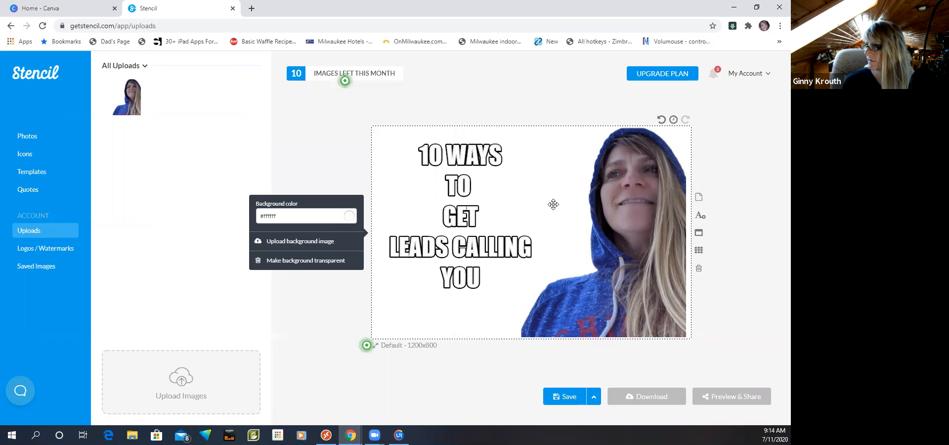
Step: Browse the available fonts for the heading and apply Alfa Slab One
click(452, 212)
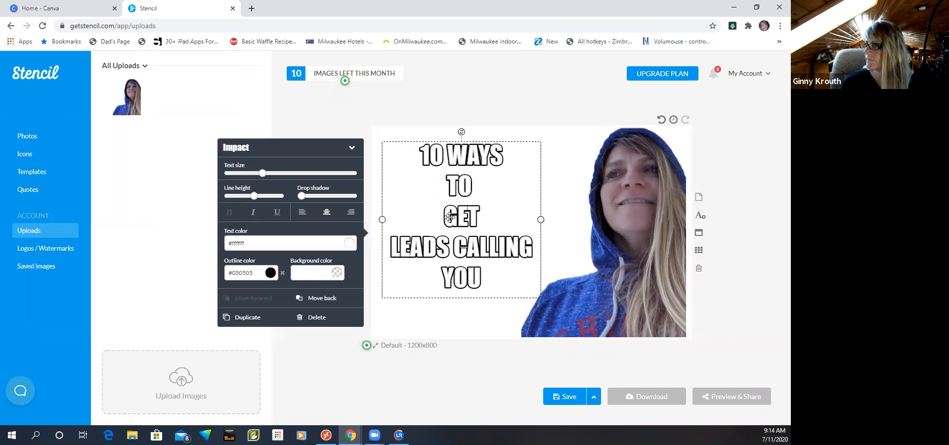
click(264, 153)
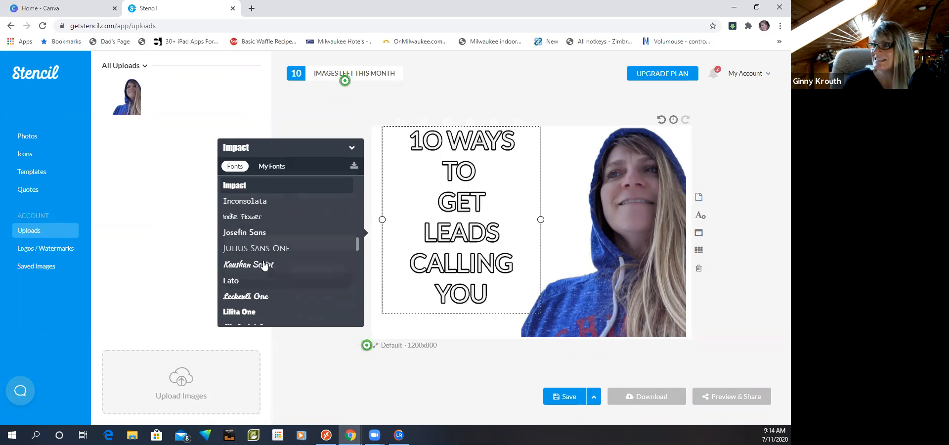
scroll(283, 270, down, 5)
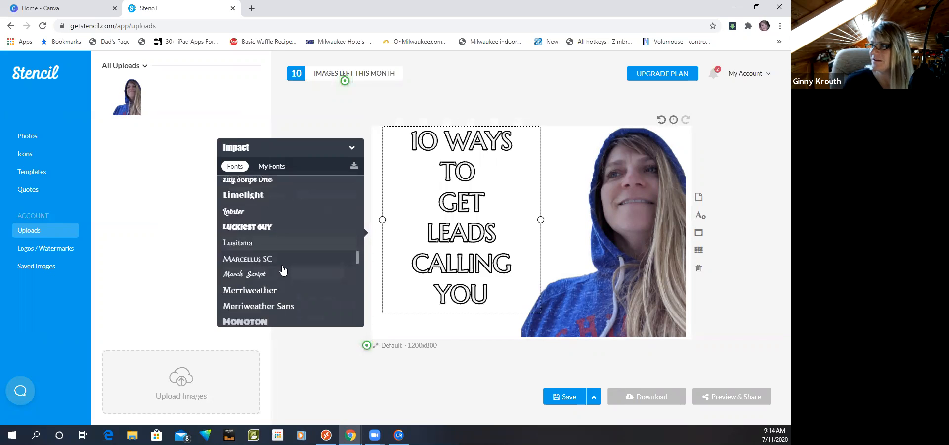
scroll(283, 269, down, 4)
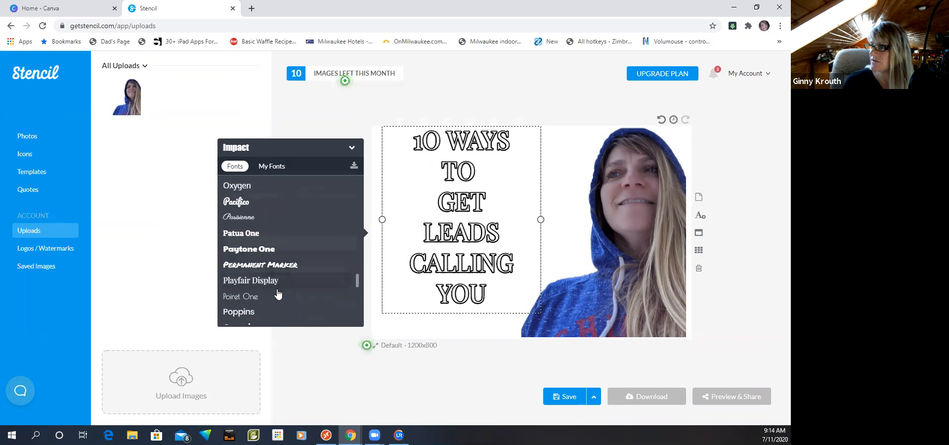
scroll(278, 297, down, 3)
scroll(277, 309, down, 1)
scroll(277, 309, up, 2)
scroll(276, 309, up, 10)
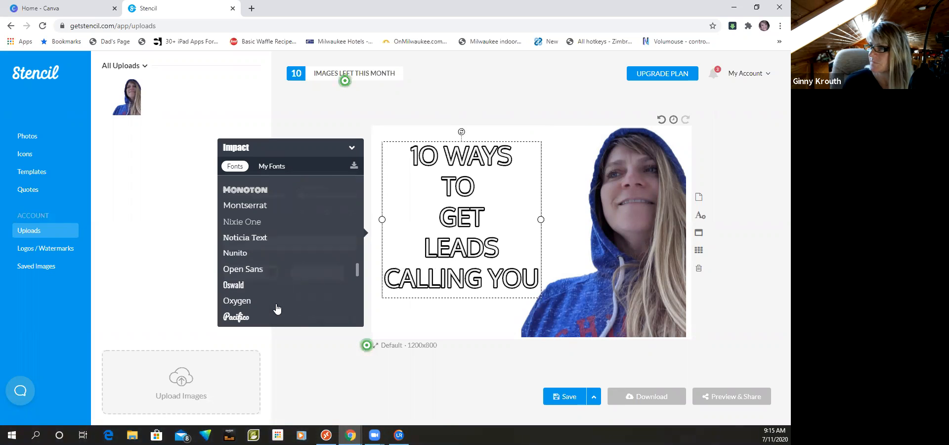
scroll(276, 309, up, 5)
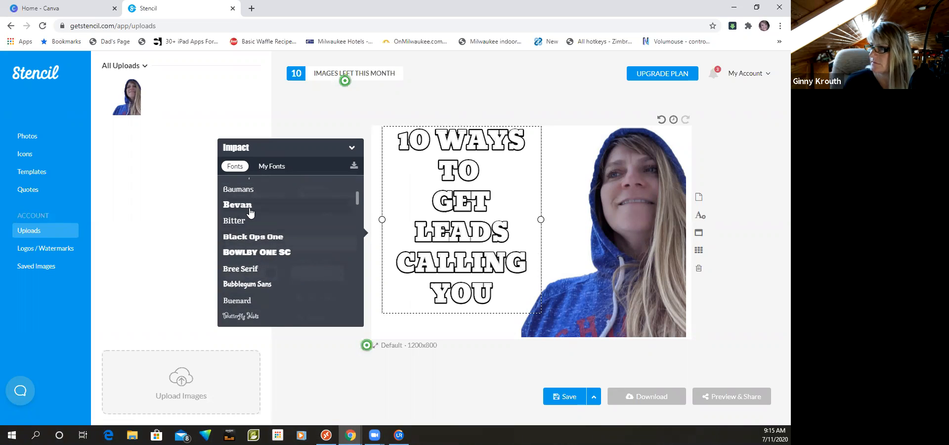
scroll(249, 211, up, 4)
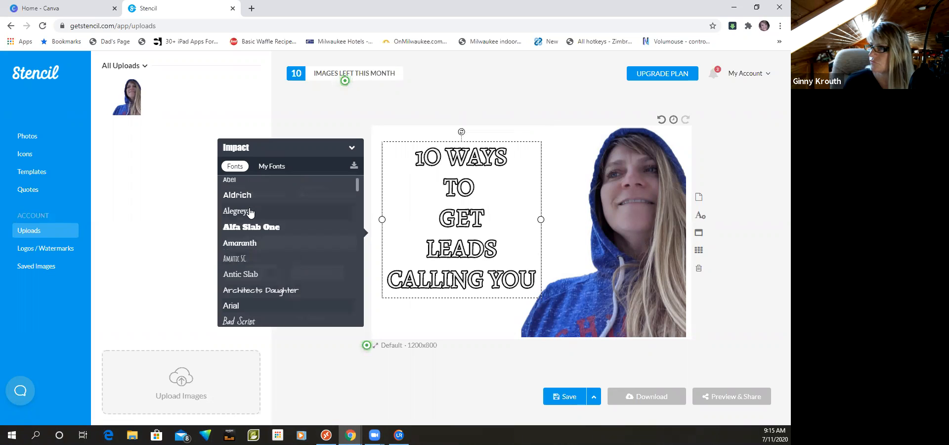
scroll(249, 212, up, 1)
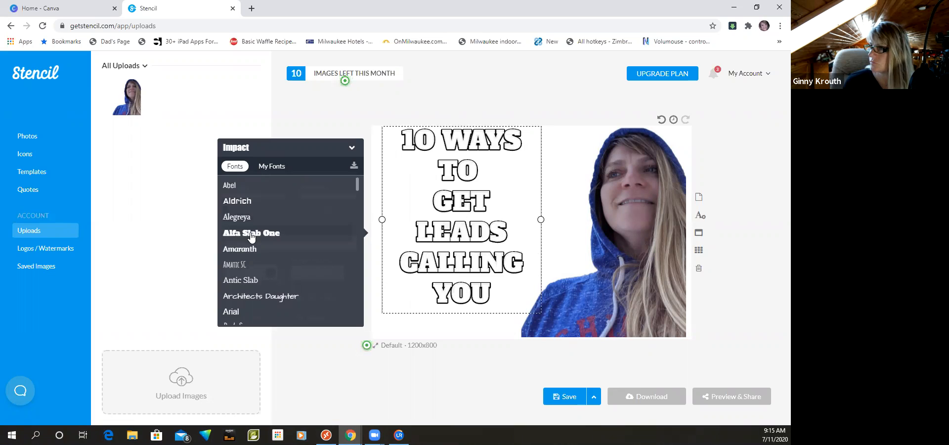
click(251, 235)
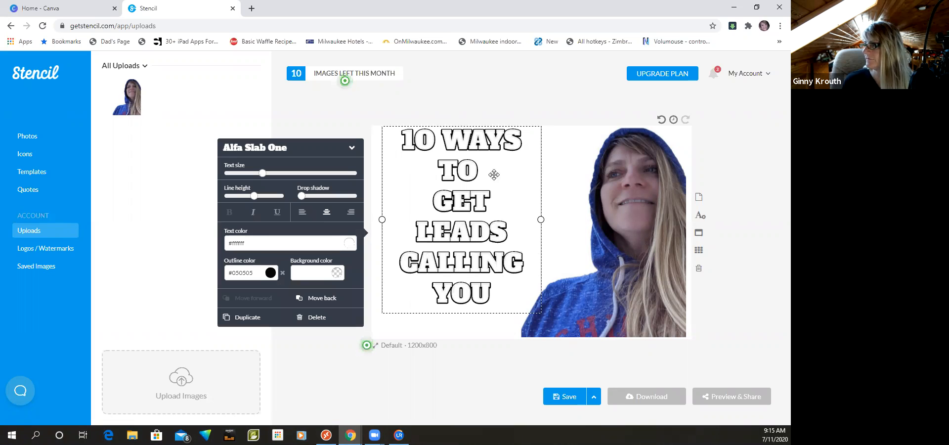
Step: Move the heading slightly down to center it vertically beside the photo, and save the image
drag(494, 185, 495, 186)
click(568, 53)
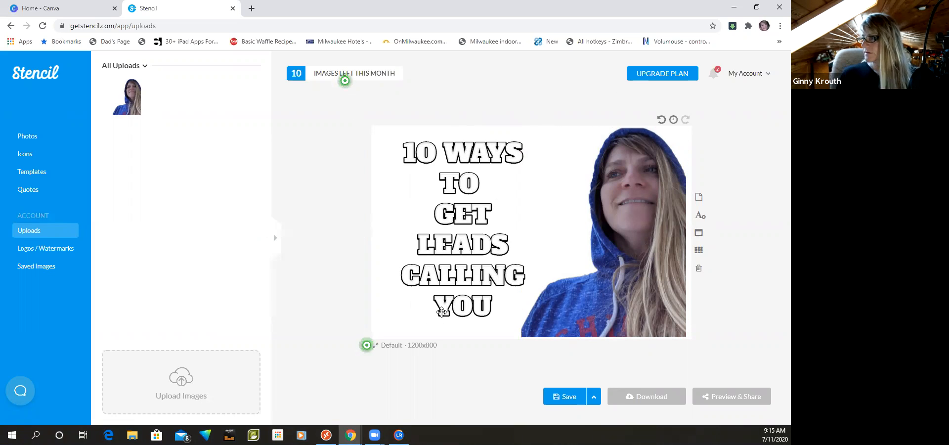
click(566, 405)
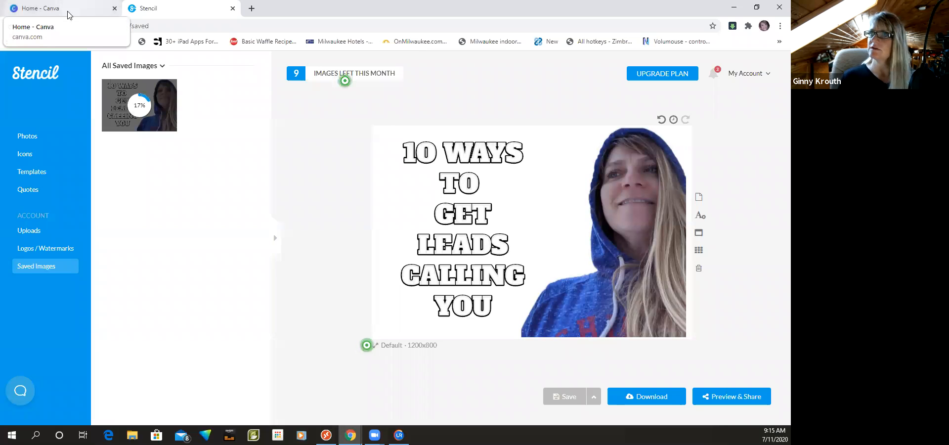
Step: Switch to the MLSP lead campaigns page and highlight the "Prospecting Training - 10 Tips to 50 Leads Per Day" campaign name
click(69, 7)
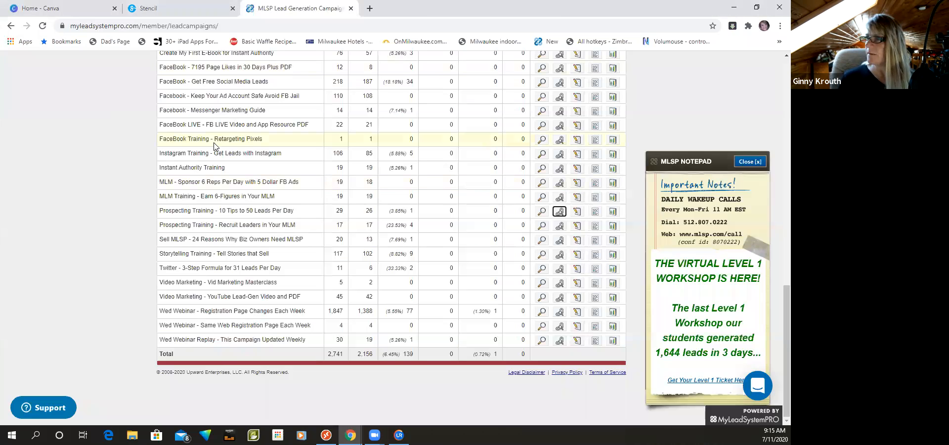
drag(158, 211, 309, 215)
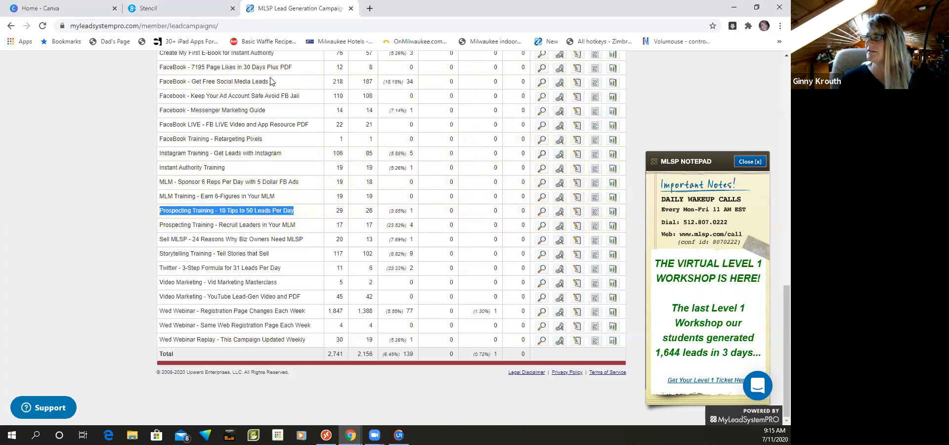
Step: Detach the MLSP lead campaigns page into its own window and move it out of view of the Canva home page
drag(280, 9, 159, 19)
drag(94, 24, 94, 24)
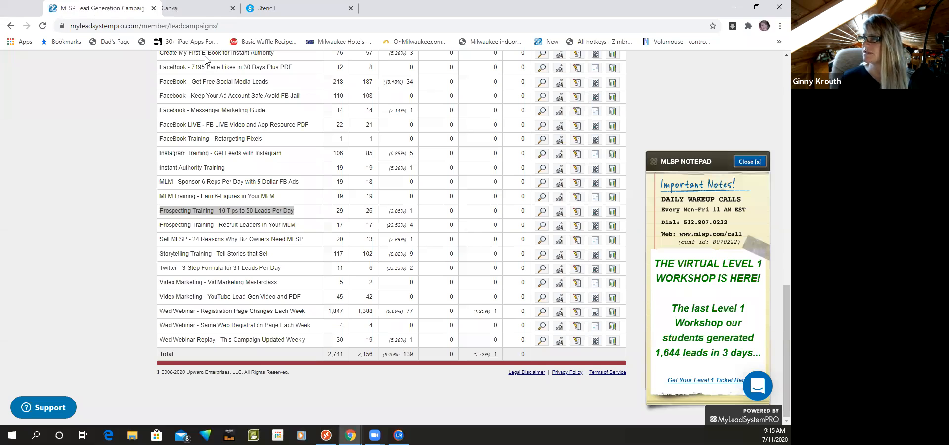
drag(205, 57, 206, 58)
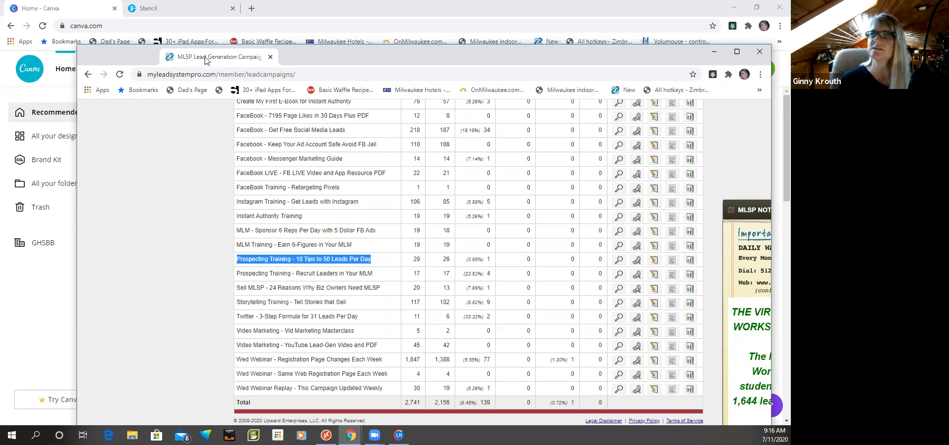
drag(217, 57, 0, 56)
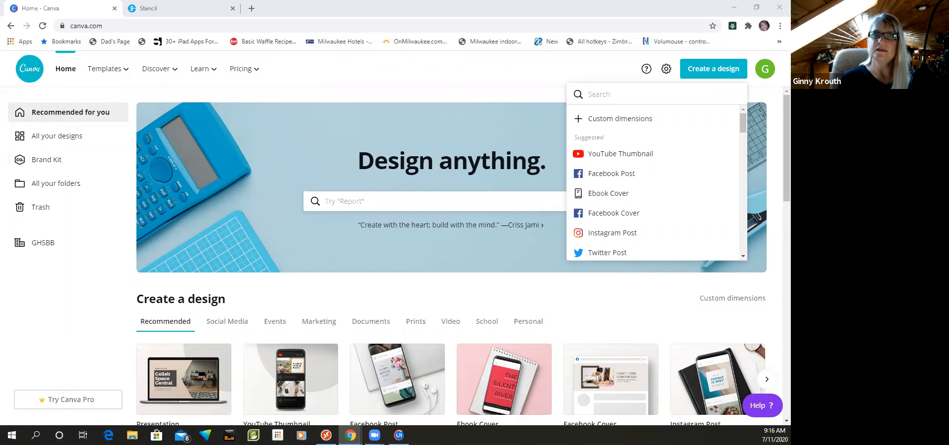
Step: Revisit the saved Stencil graphic and the Canva home page, then close Stencil so only Canva stays open
click(145, 10)
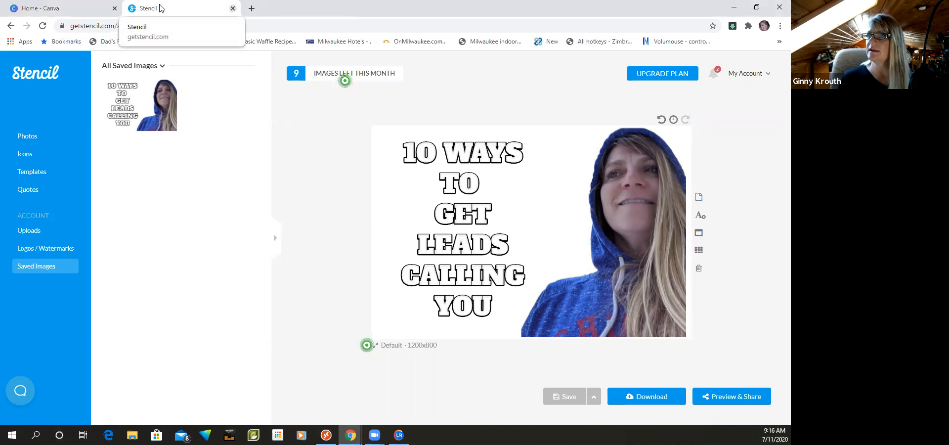
click(68, 9)
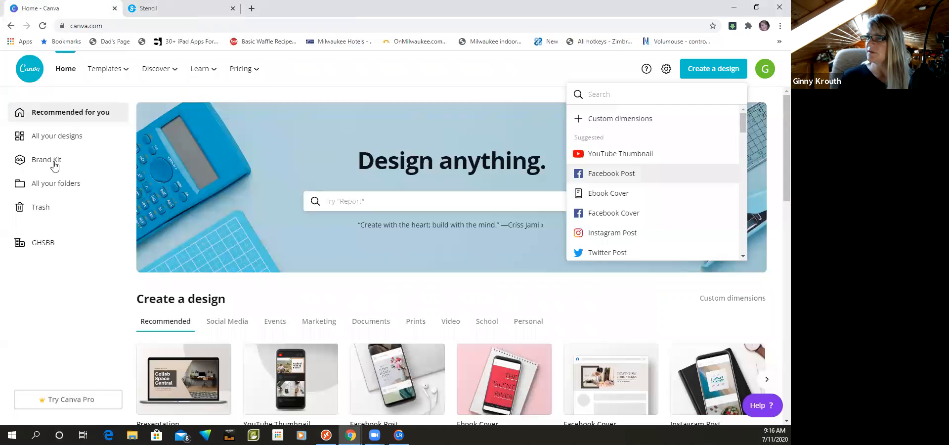
click(182, 7)
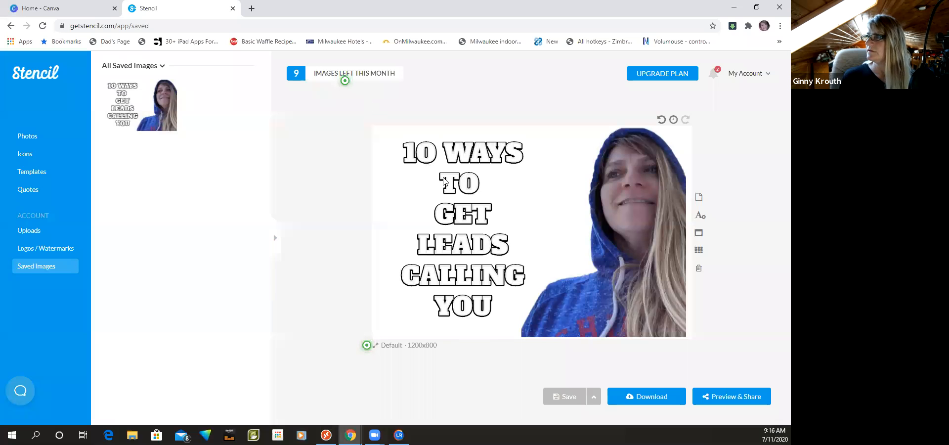
click(233, 8)
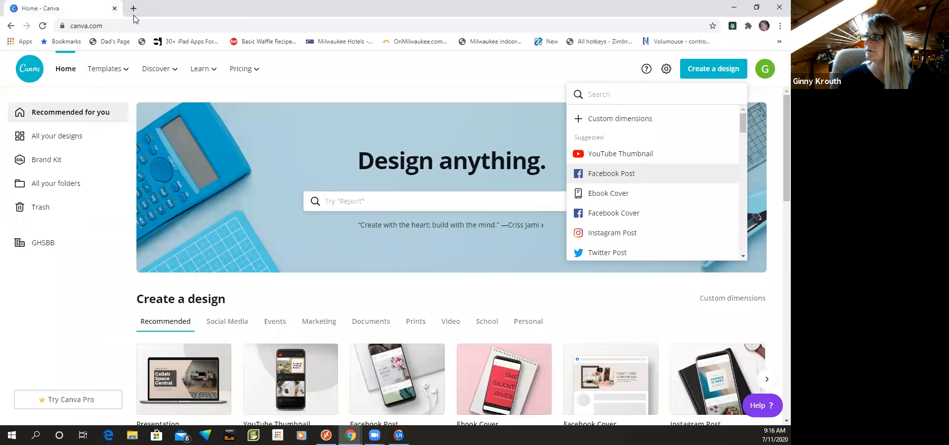